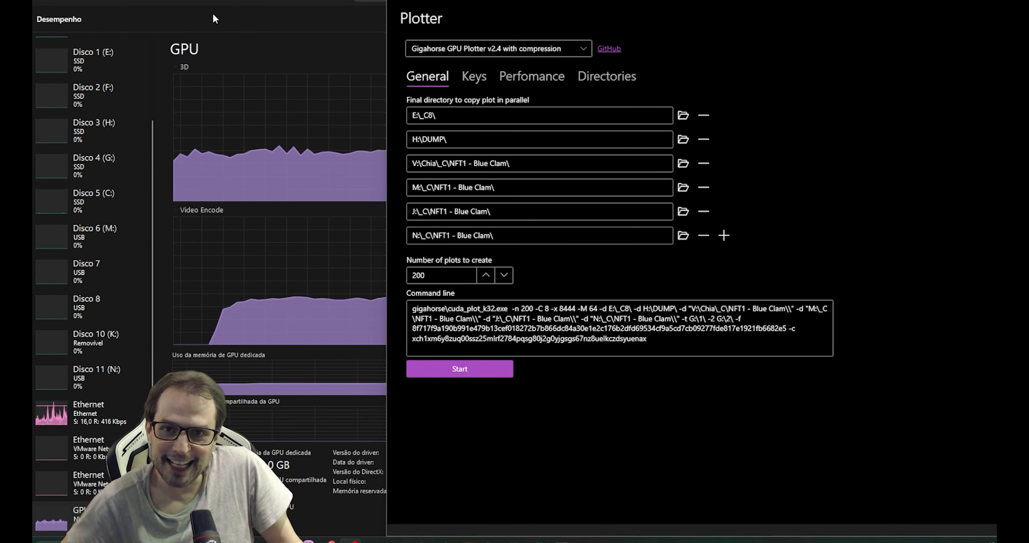
# Bring the GPU performance view to the front and open Visualizador de Eventos by searching for "eventos".
pyautogui.click(218, 21)
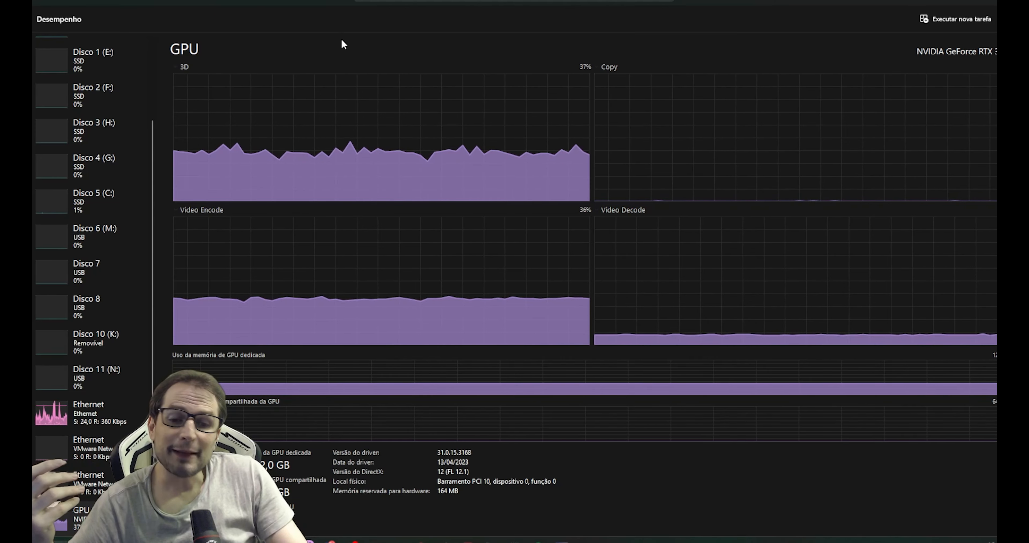
pyautogui.press('super')
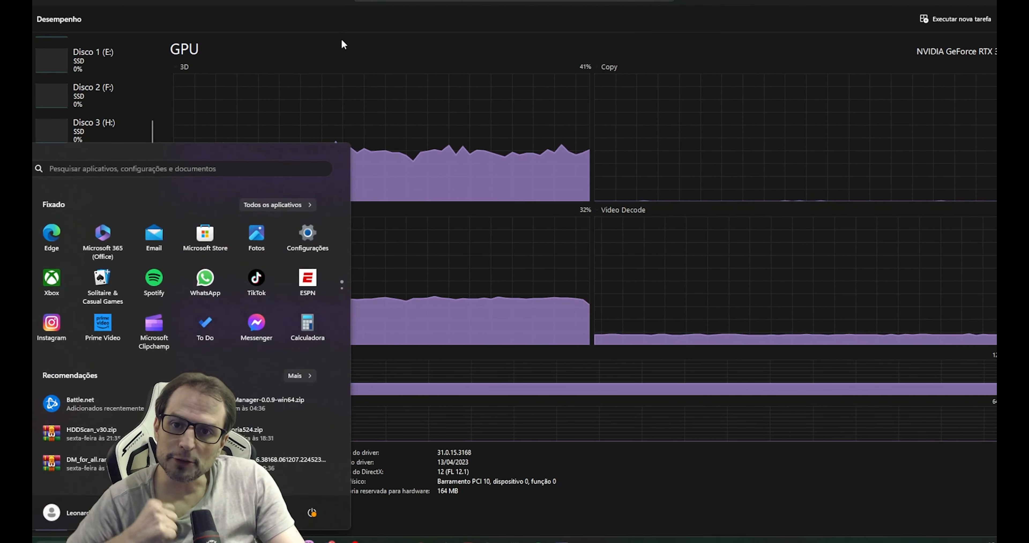
pyautogui.write('e')
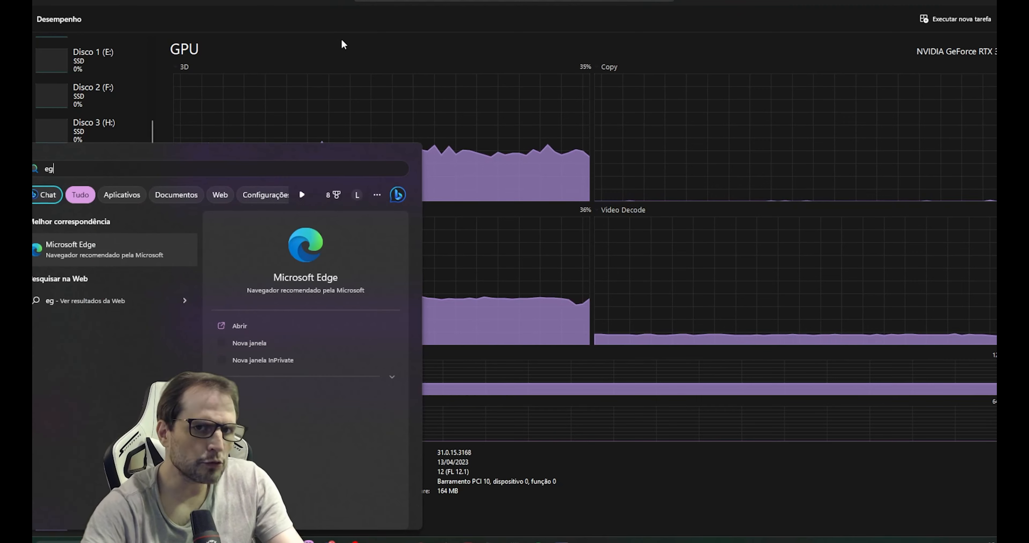
pyautogui.write('v')
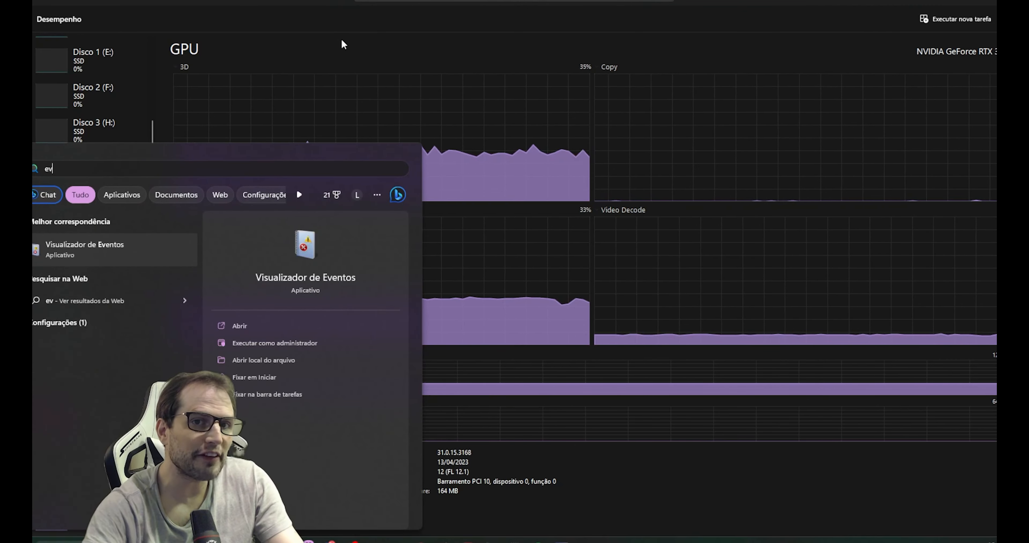
pyautogui.write('entos')
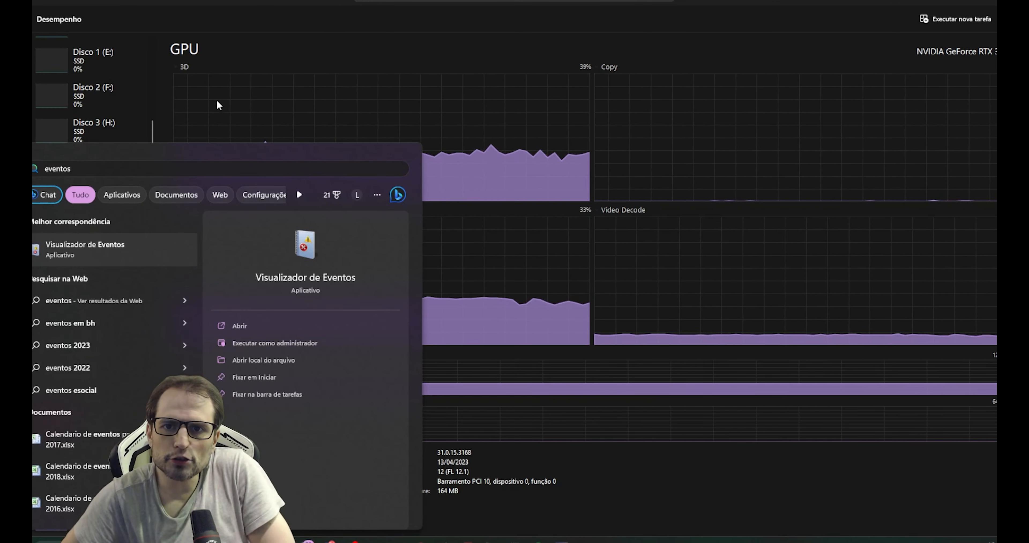
pyautogui.click(90, 248)
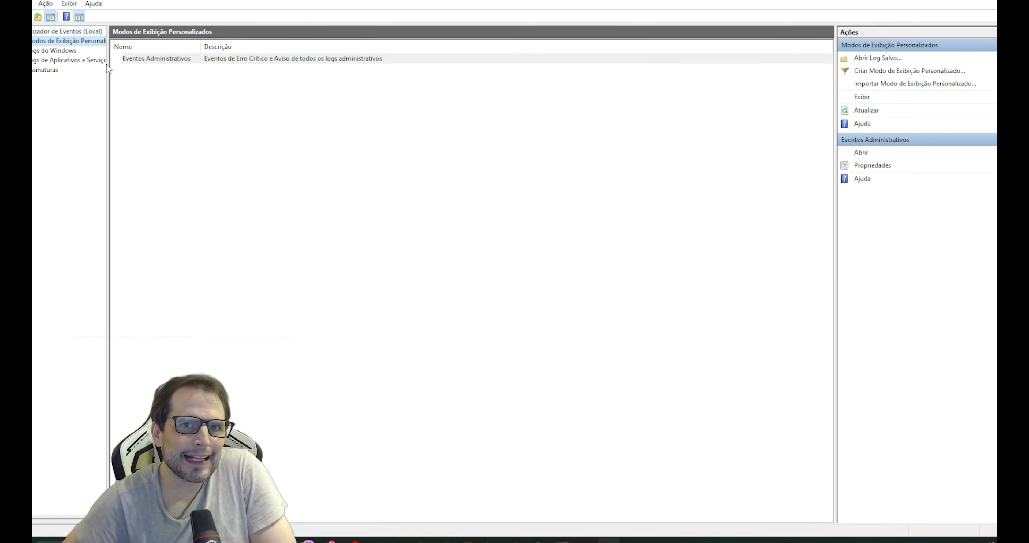
# Take the Visualizador de Eventos window out of full screen, reposition it over the performance graphs and enlarge it.
pyautogui.moveTo(110, 63); pyautogui.dragTo(131, 66)
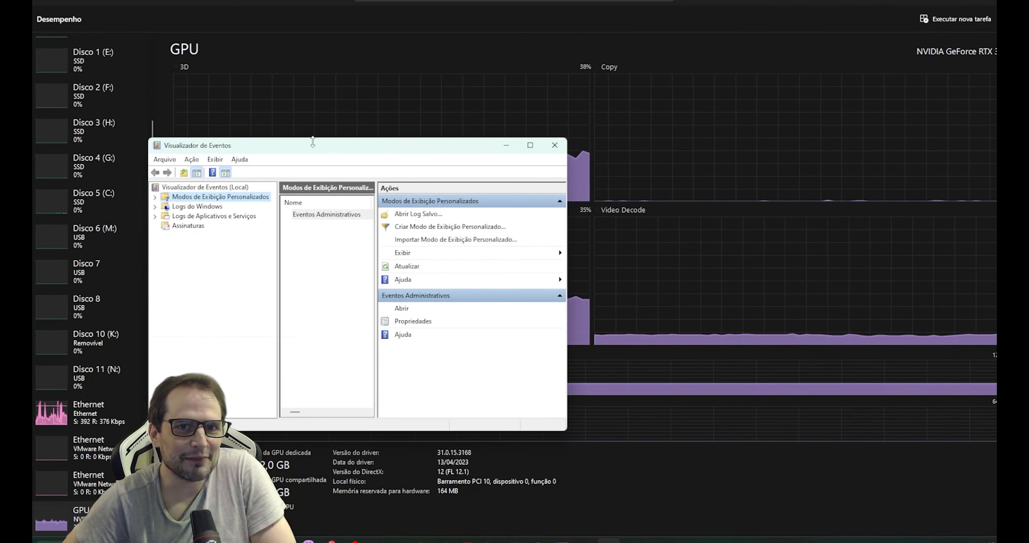
pyautogui.moveTo(314, 138); pyautogui.dragTo(540, 31)
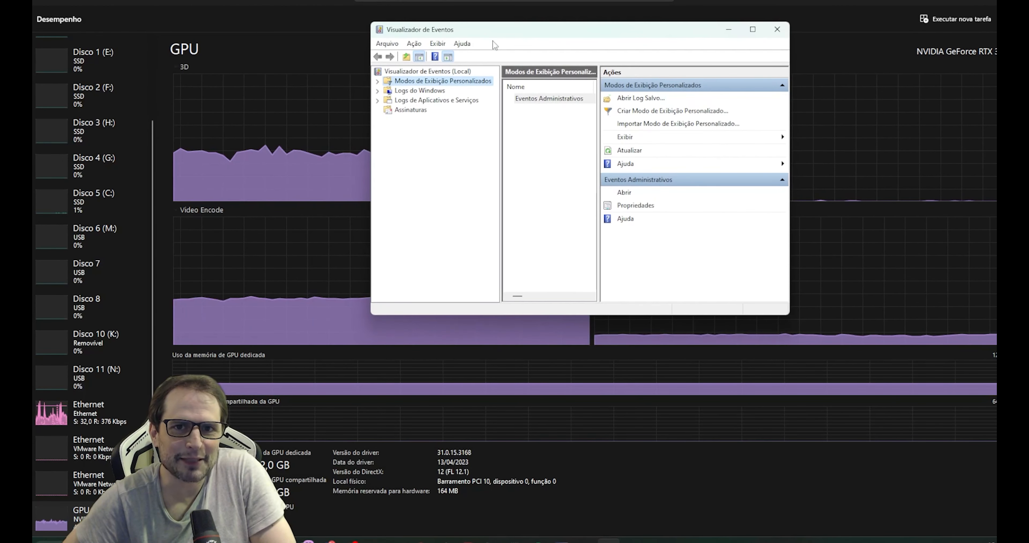
pyautogui.moveTo(368, 23); pyautogui.dragTo(162, 1)
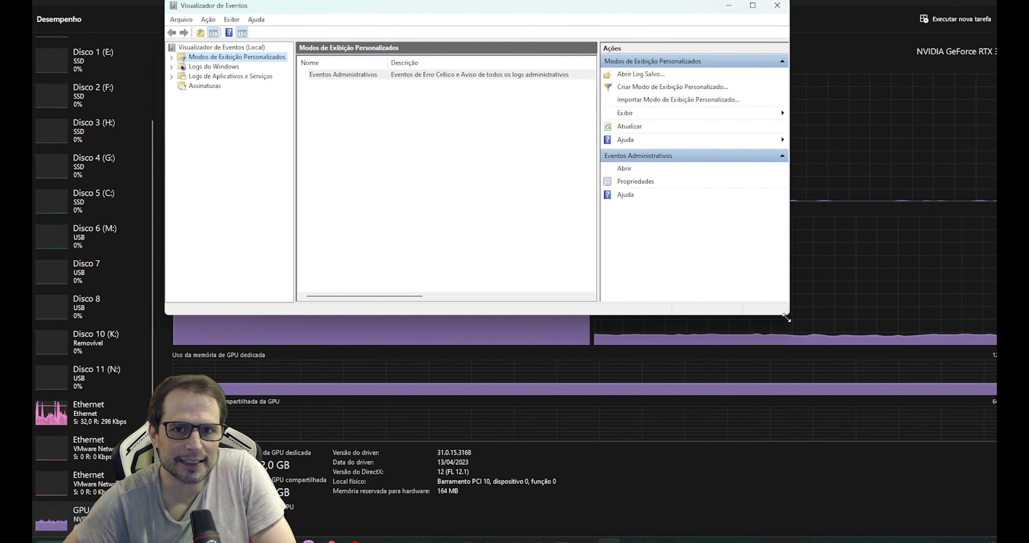
pyautogui.moveTo(787, 317); pyautogui.dragTo(882, 463)
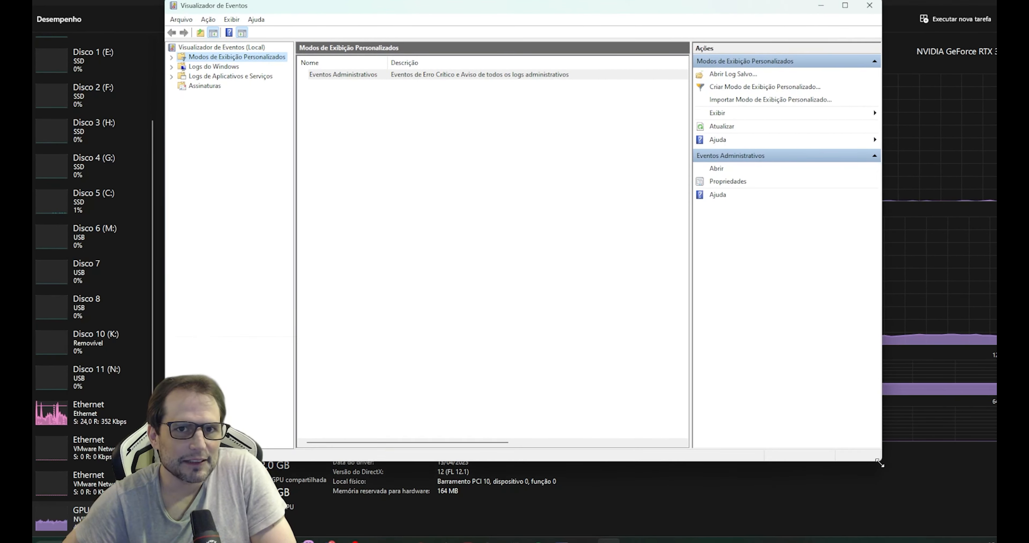
# Open the Eventos Administrativos custom view and display the details of the newest ModernDeployment error, event 1010.
pyautogui.click(172, 58)
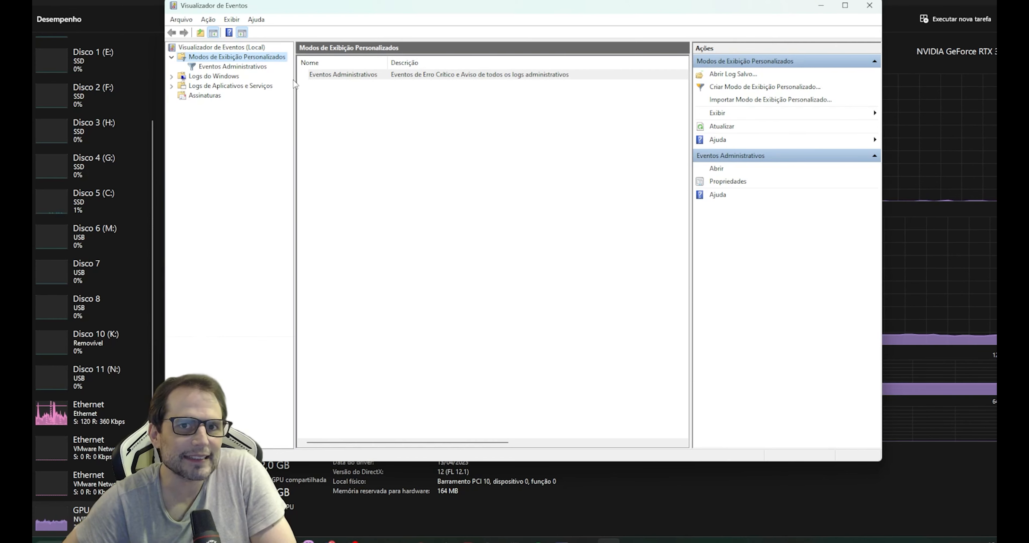
pyautogui.moveTo(294, 84); pyautogui.dragTo(323, 84)
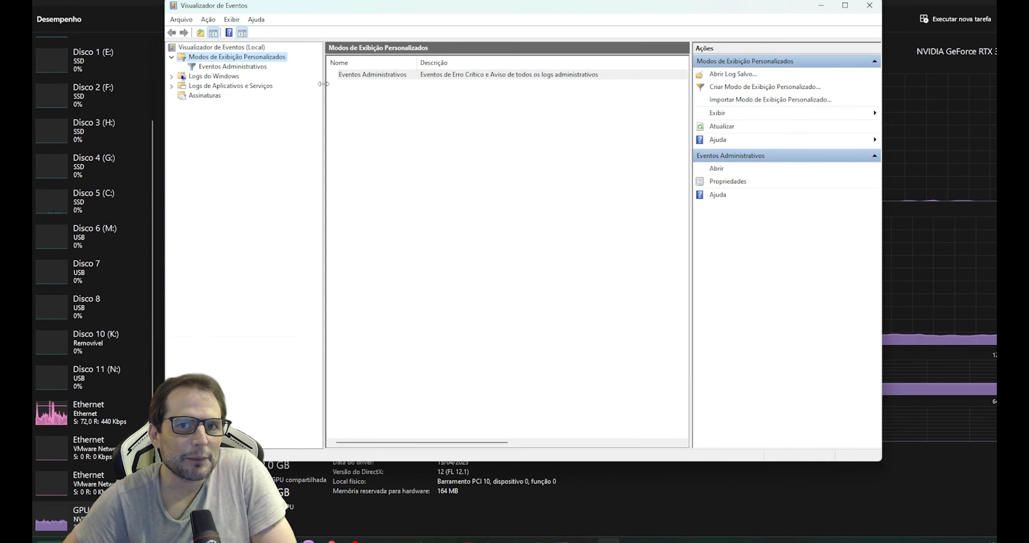
pyautogui.click(219, 67)
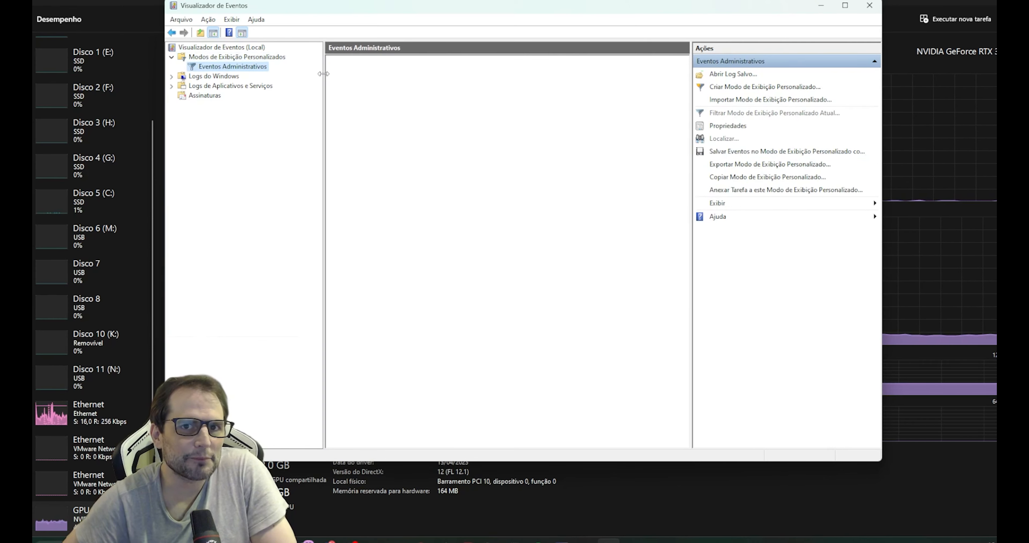
pyautogui.moveTo(324, 79); pyautogui.dragTo(300, 80)
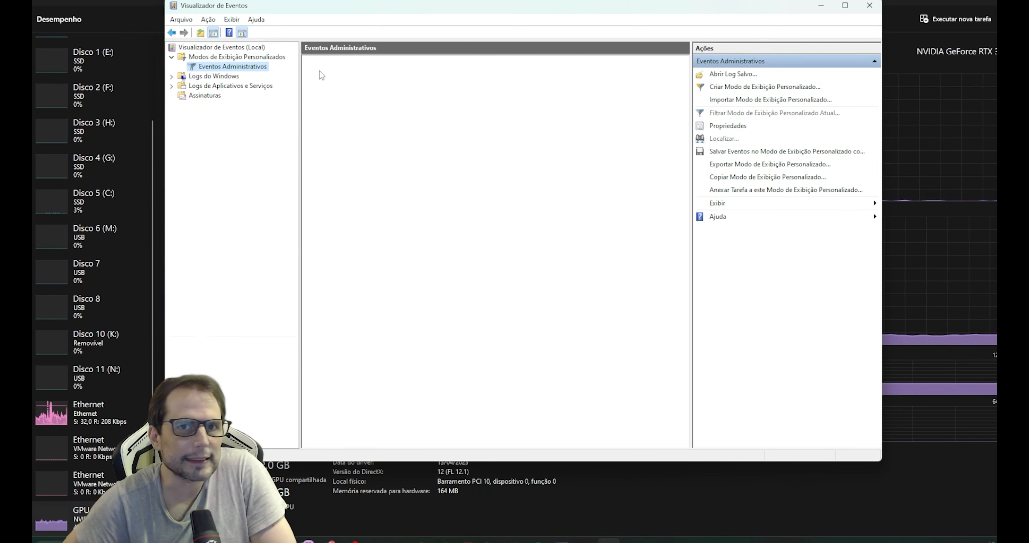
pyautogui.click(250, 59)
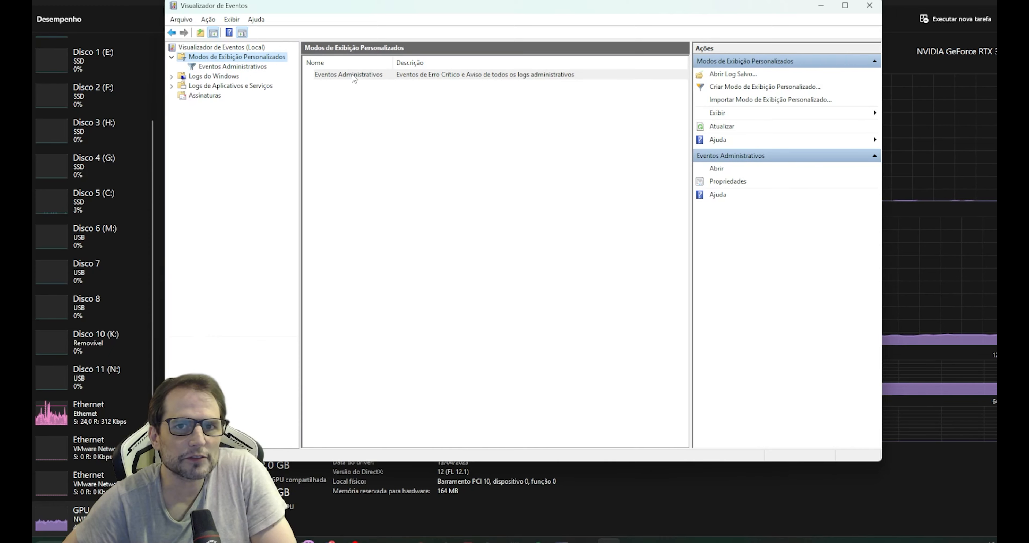
pyautogui.click(399, 78)
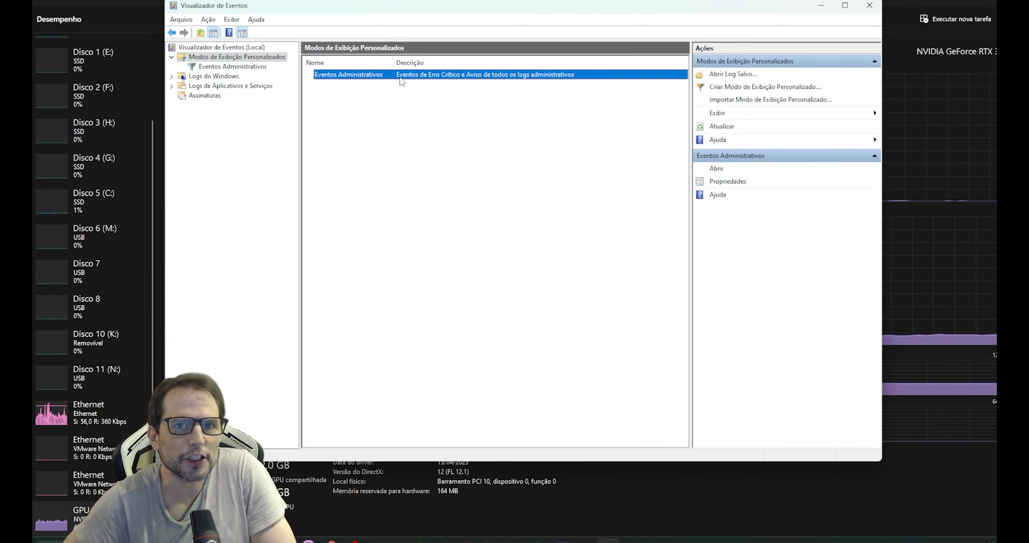
pyautogui.doubleClick(420, 77)
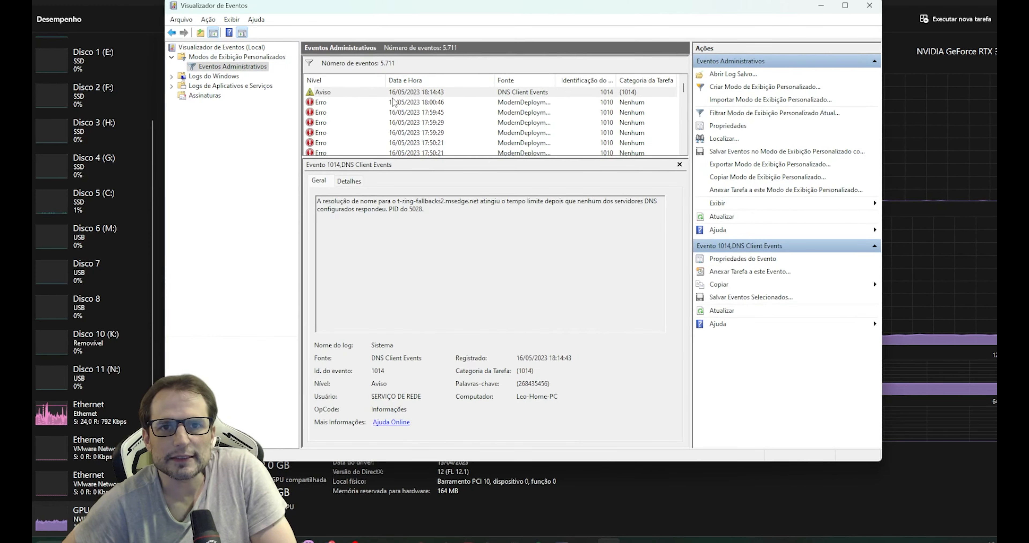
pyautogui.click(473, 103)
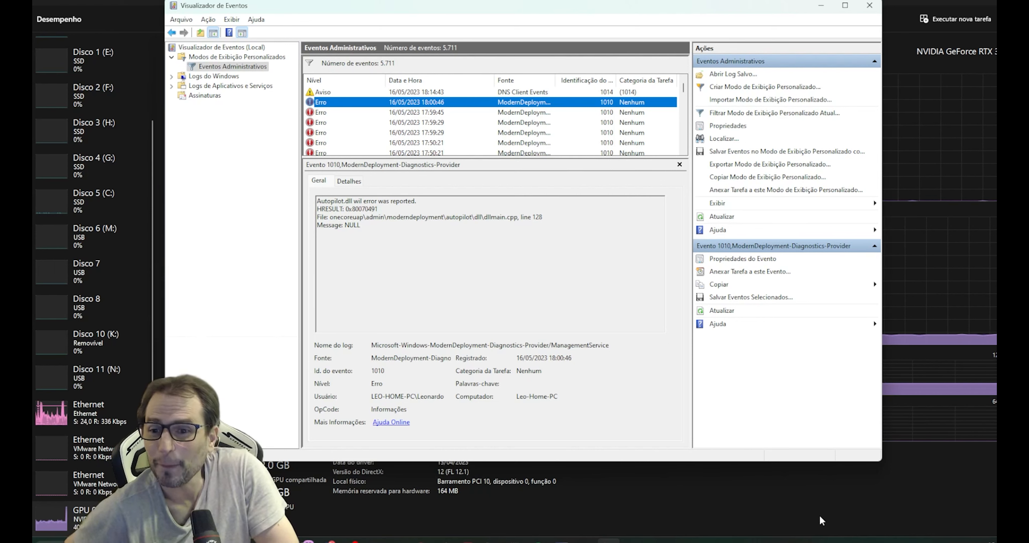
# Open the Windows Update settings and pause updates for 1 week.
pyautogui.click(911, 541)
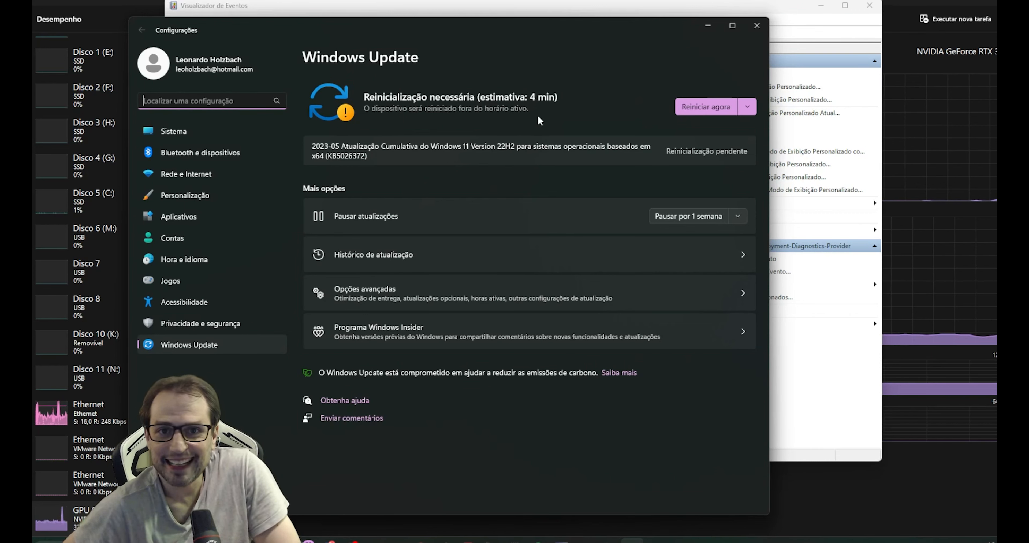
pyautogui.click(722, 217)
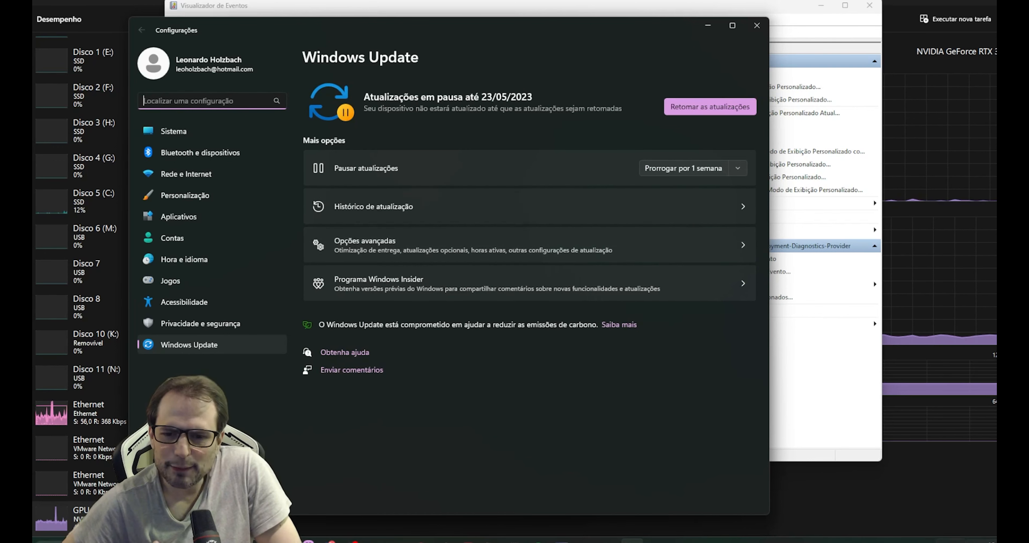
pyautogui.rightClick(946, 538)
pyautogui.click(942, 523)
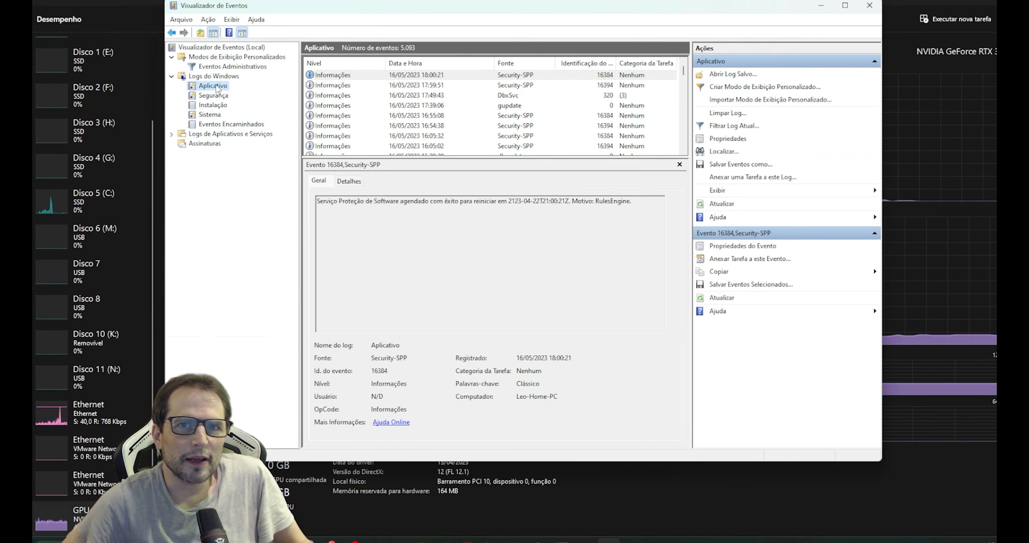
# Look through the Segurança, Instalação, Sistema and Eventos Encaminhados logs under Logs do Windows, then return to Sistema.
pyautogui.click(214, 95)
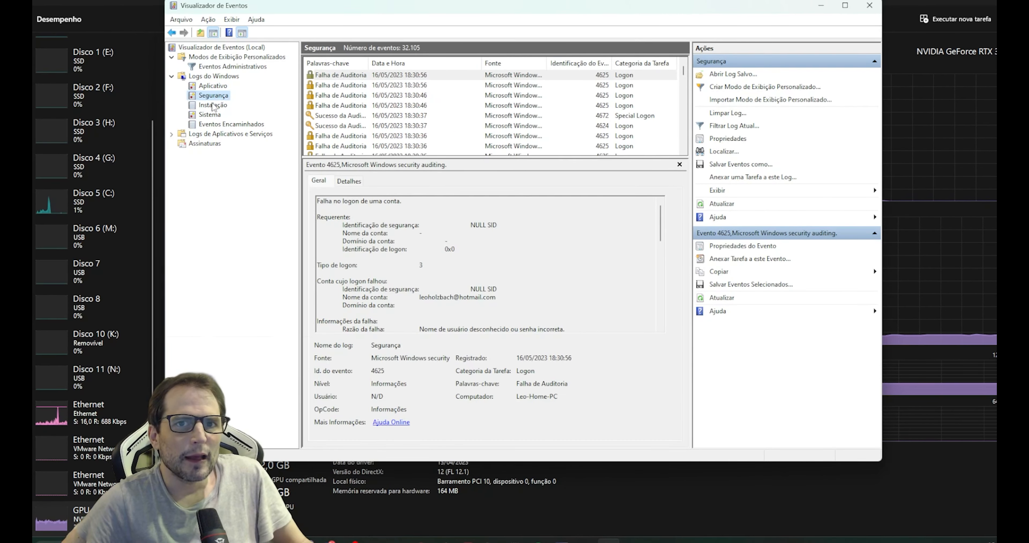
pyautogui.click(214, 105)
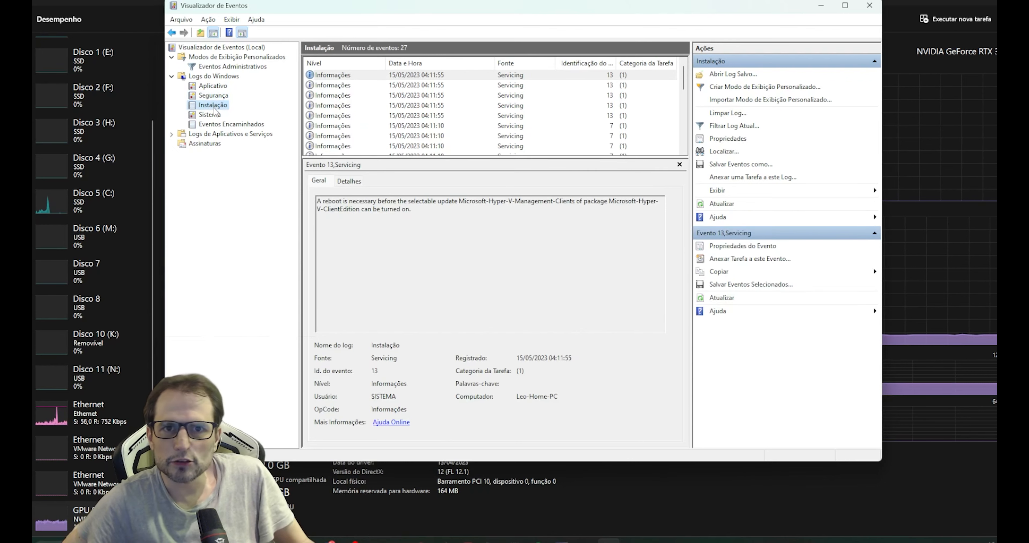
pyautogui.click(216, 117)
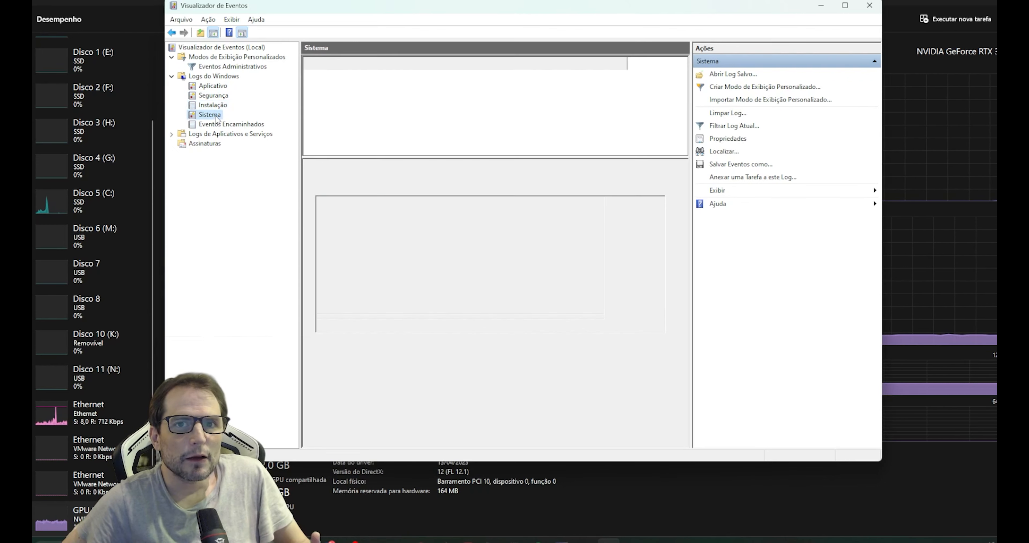
pyautogui.click(225, 125)
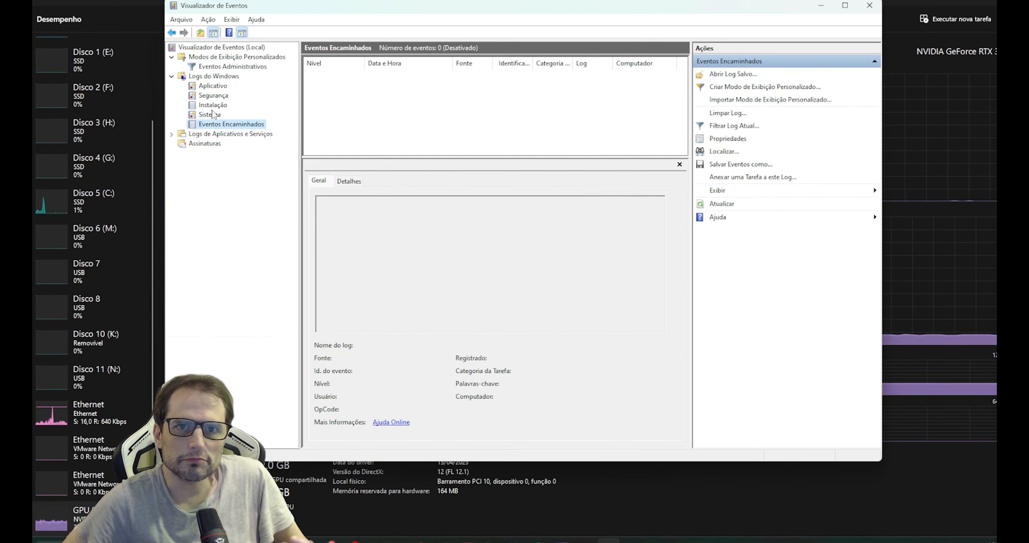
pyautogui.click(213, 115)
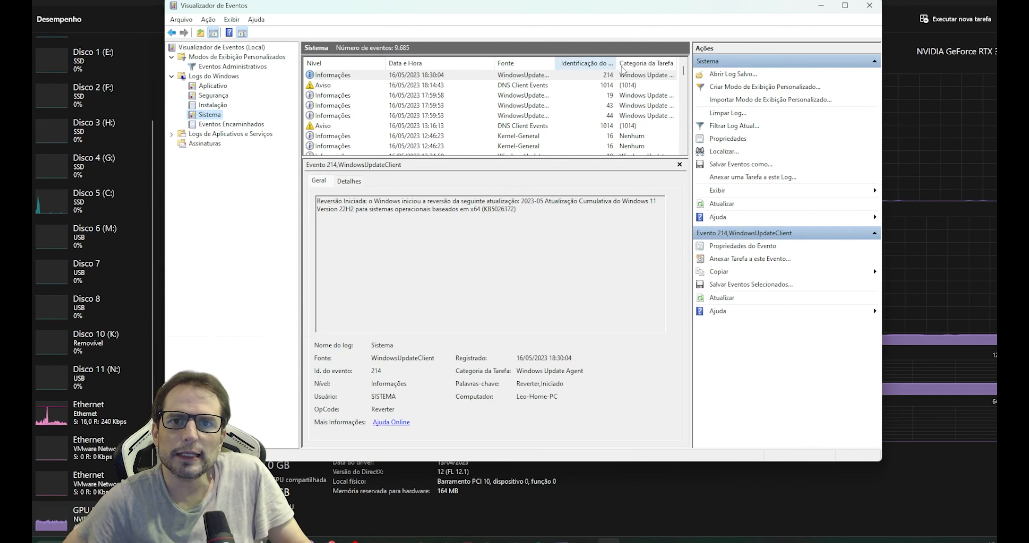
# Examine the newest Sistema log entries, reading the DNS Client Events 1014 warning and the description of WindowsUpdateClient event 214.
pyautogui.click(634, 87)
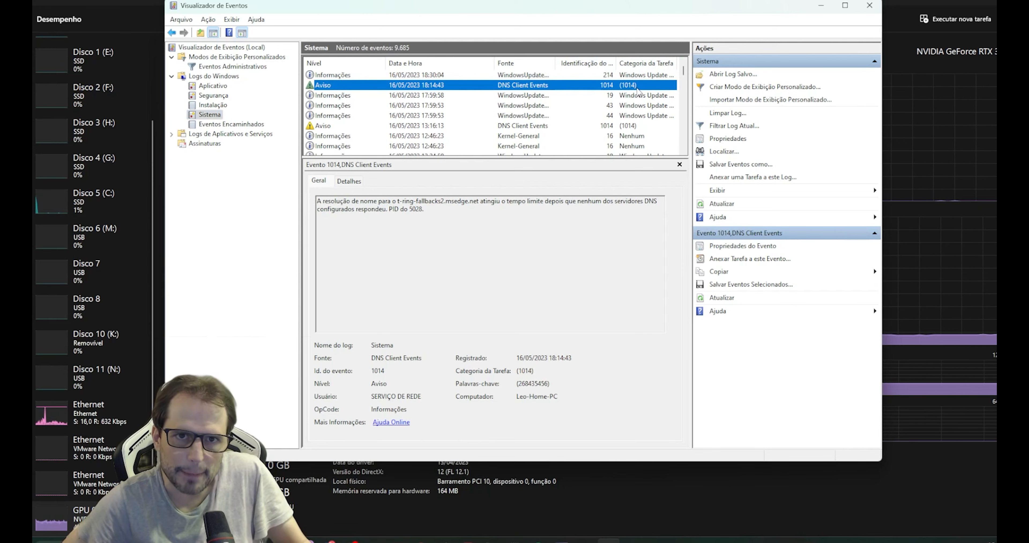
pyautogui.click(636, 79)
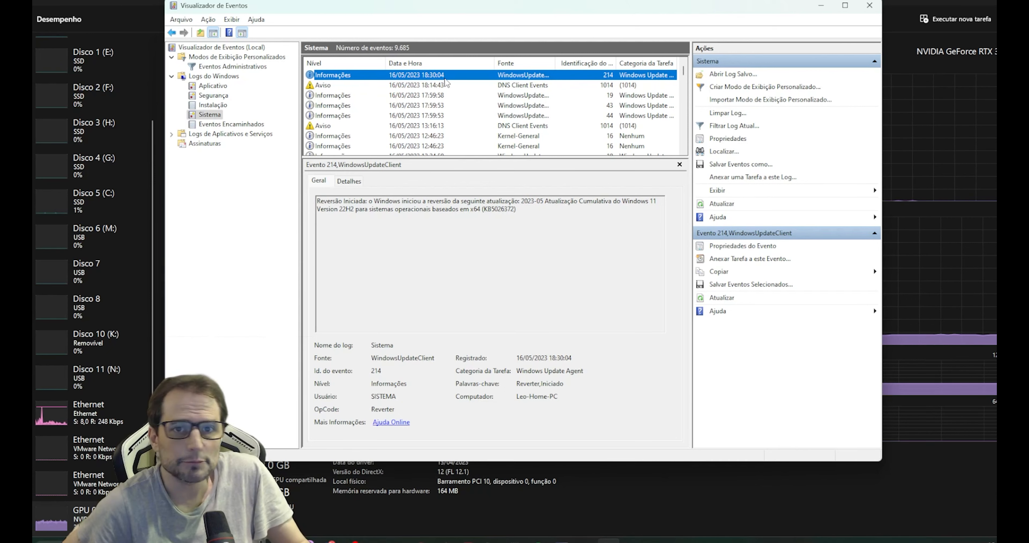
pyautogui.moveTo(325, 203); pyautogui.dragTo(357, 201)
pyautogui.click(393, 202)
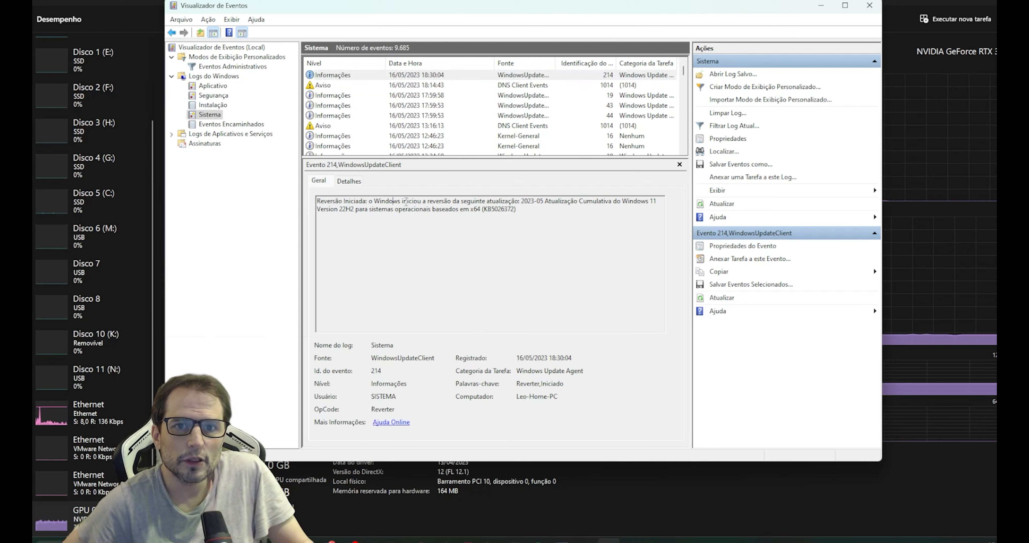
pyautogui.moveTo(442, 200); pyautogui.dragTo(460, 202)
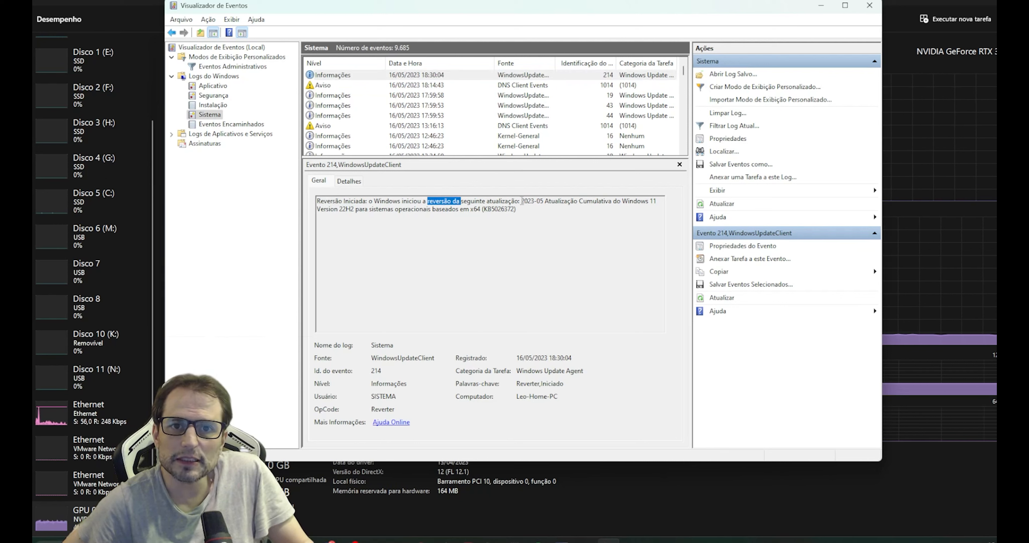
pyautogui.click(576, 203)
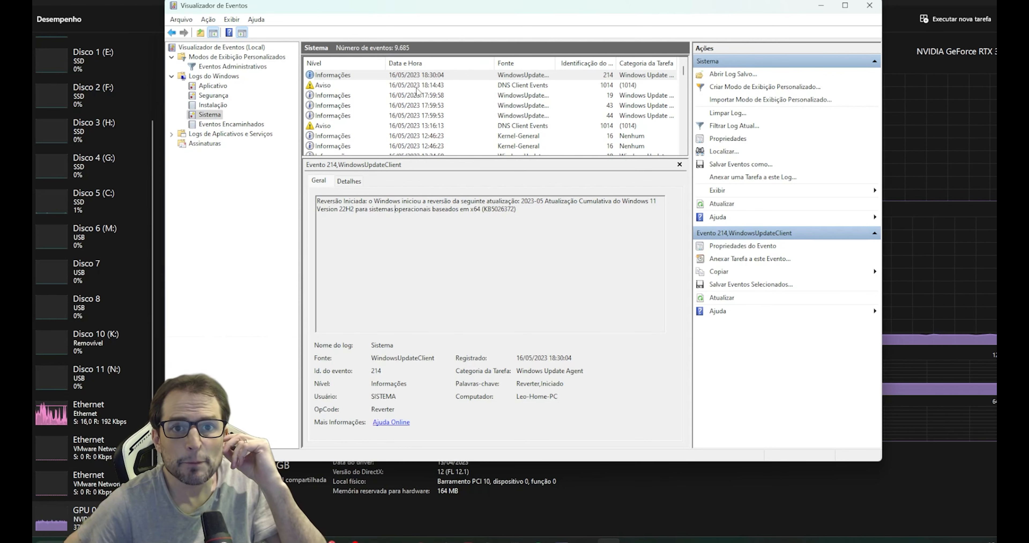
pyautogui.click(408, 79)
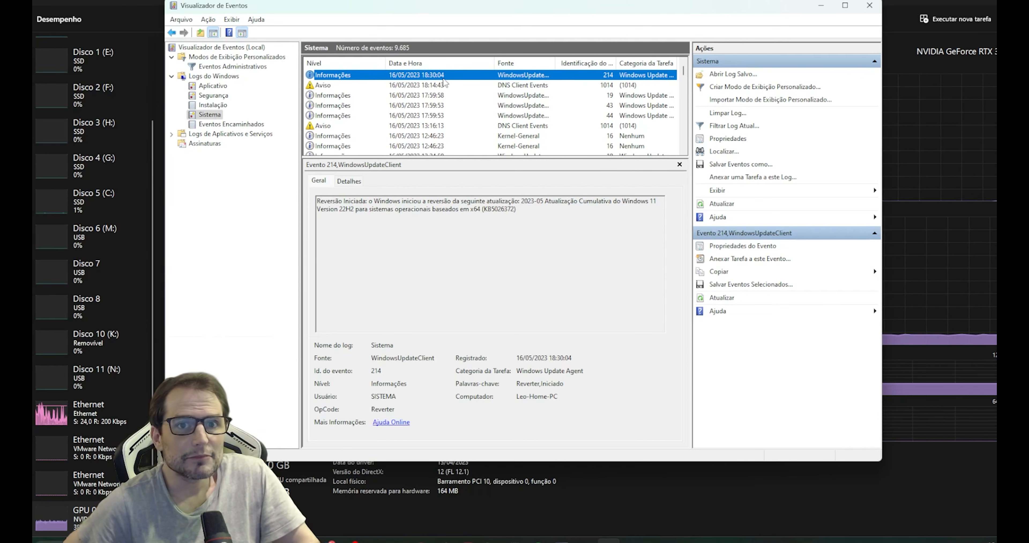
pyautogui.click(457, 82)
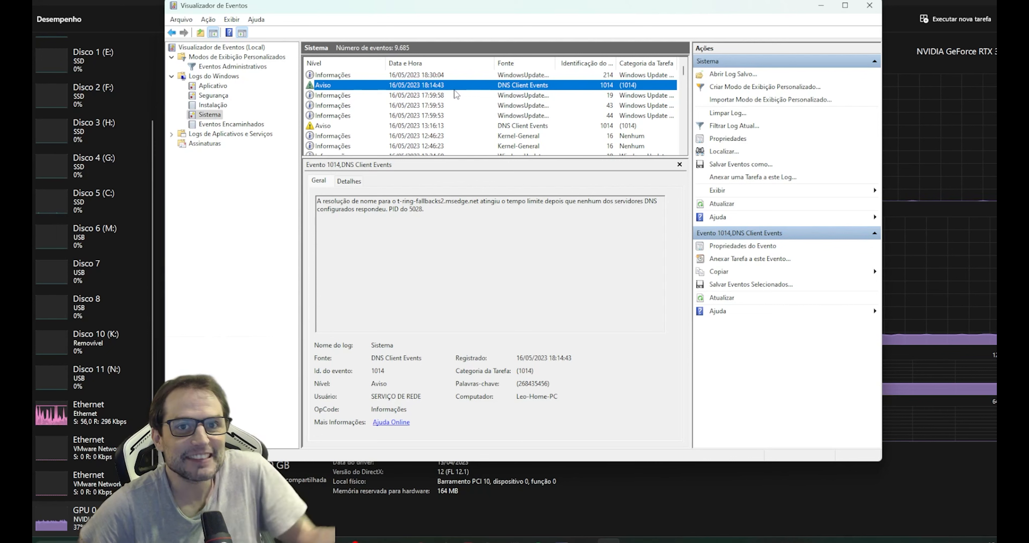
pyautogui.click(460, 95)
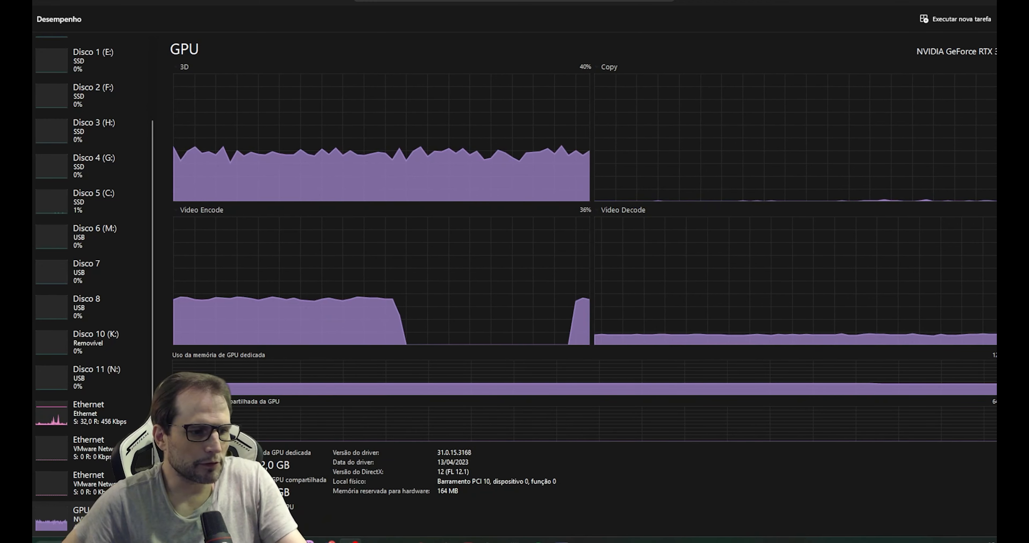
# Search Windows for "confia" to open Exibir histórico de confiabilidade, and enlarge the Monitor de Confiabilidade window to fill most of the screen.
pyautogui.press('super')
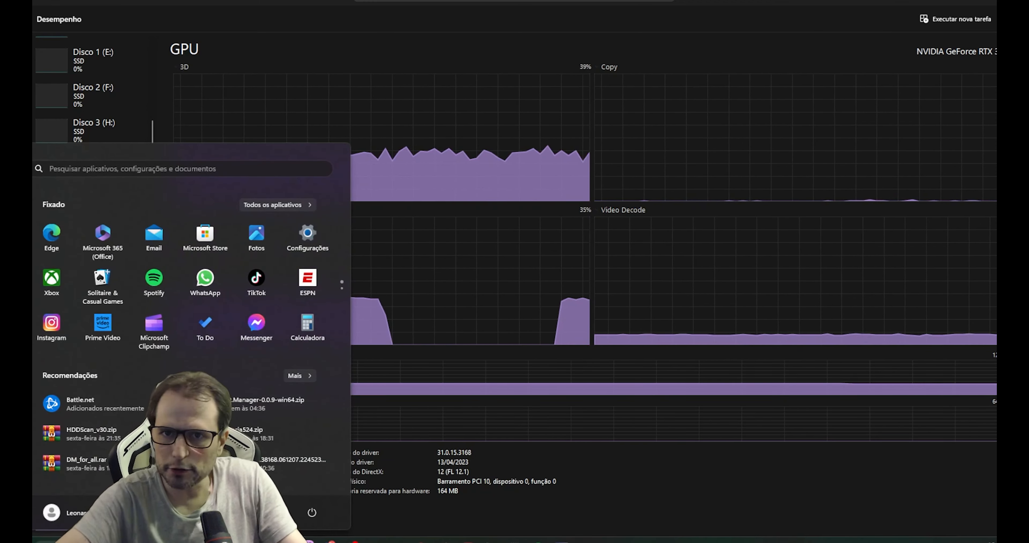
pyautogui.write('confia')
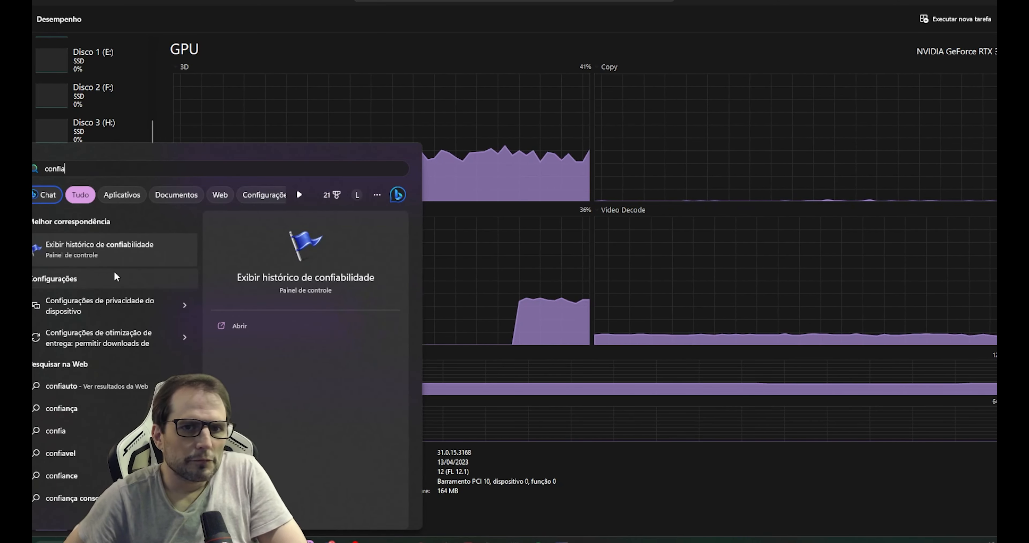
pyautogui.click(57, 249)
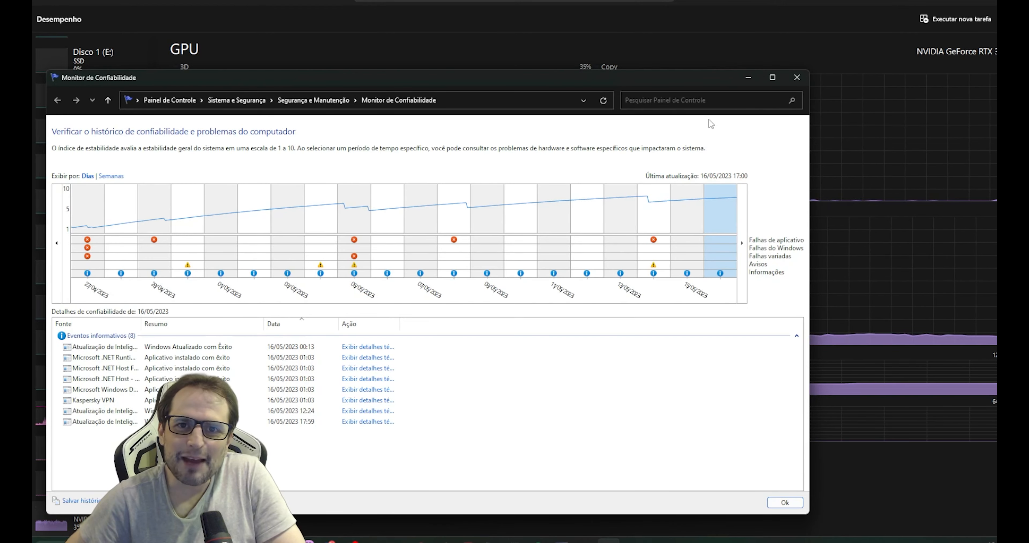
pyautogui.moveTo(710, 77); pyautogui.dragTo(903, 2)
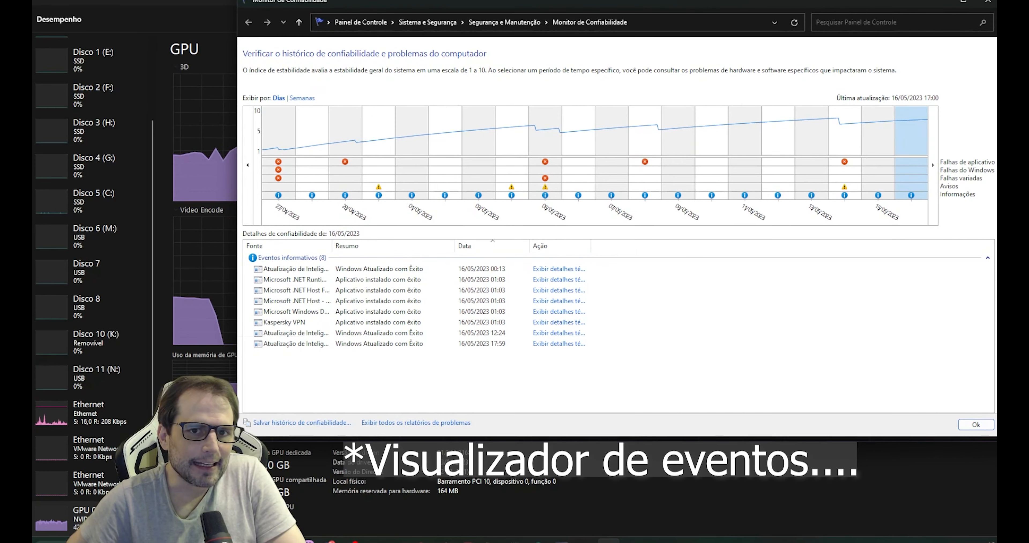
pyautogui.moveTo(237, 436); pyautogui.dragTo(46, 527)
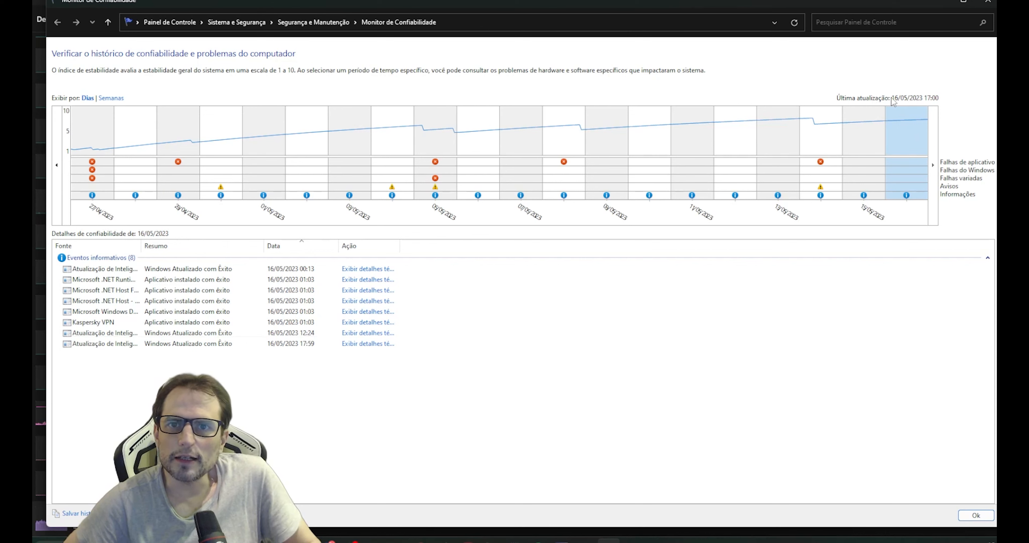
# Examine the informational events listed in the reliability history for 16/05/2023 and 15/05/2023.
pyautogui.click(915, 129)
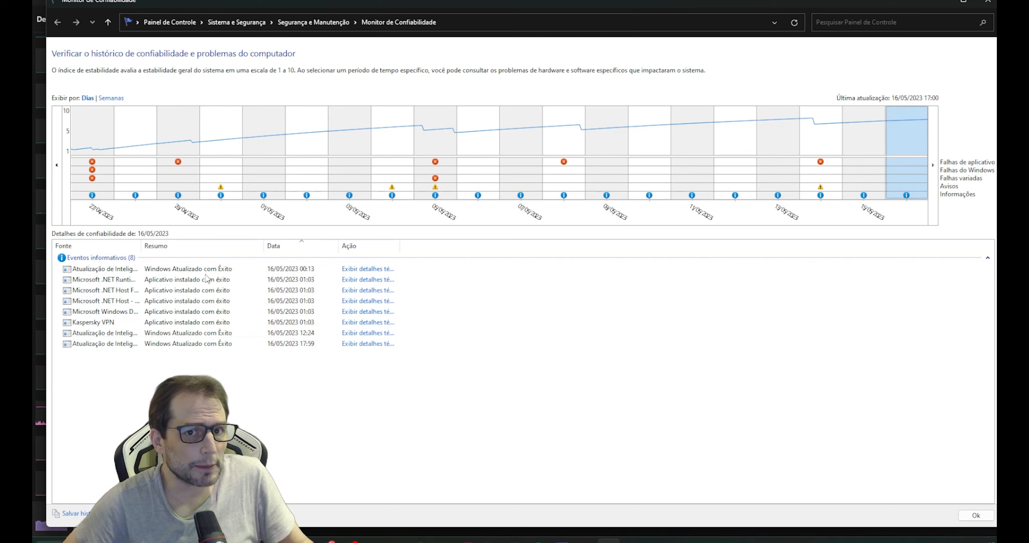
pyautogui.click(100, 279)
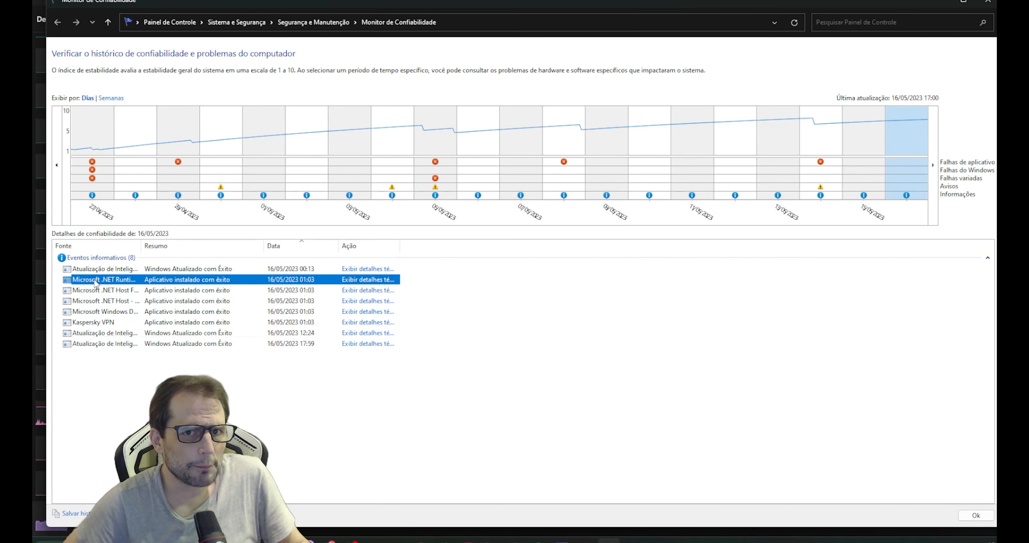
pyautogui.click(98, 290)
pyautogui.click(112, 301)
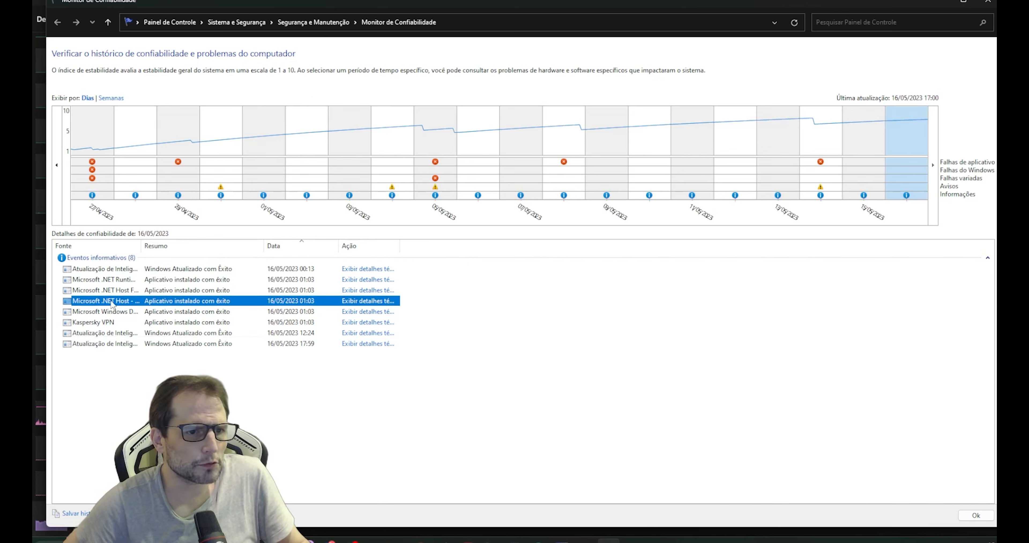
pyautogui.click(135, 323)
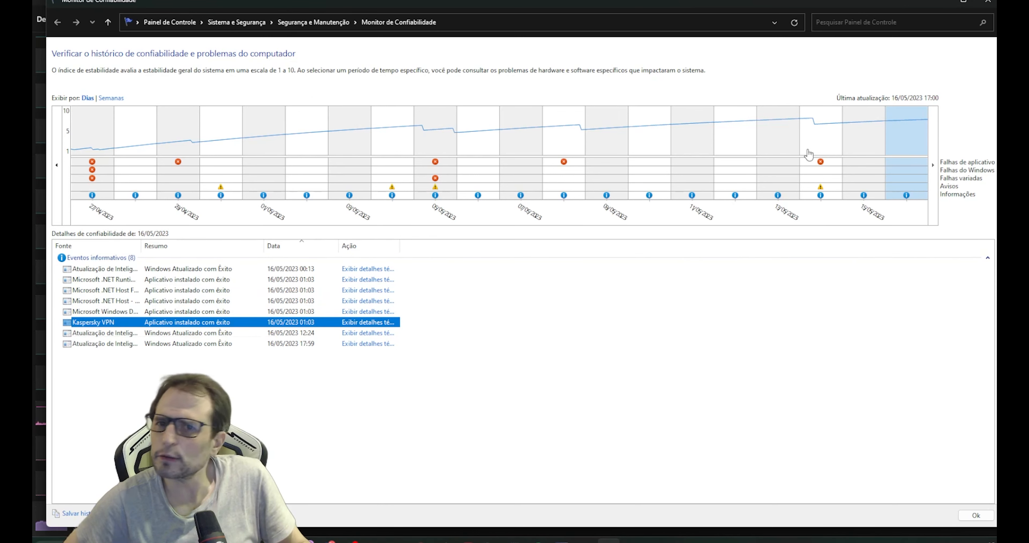
pyautogui.click(860, 159)
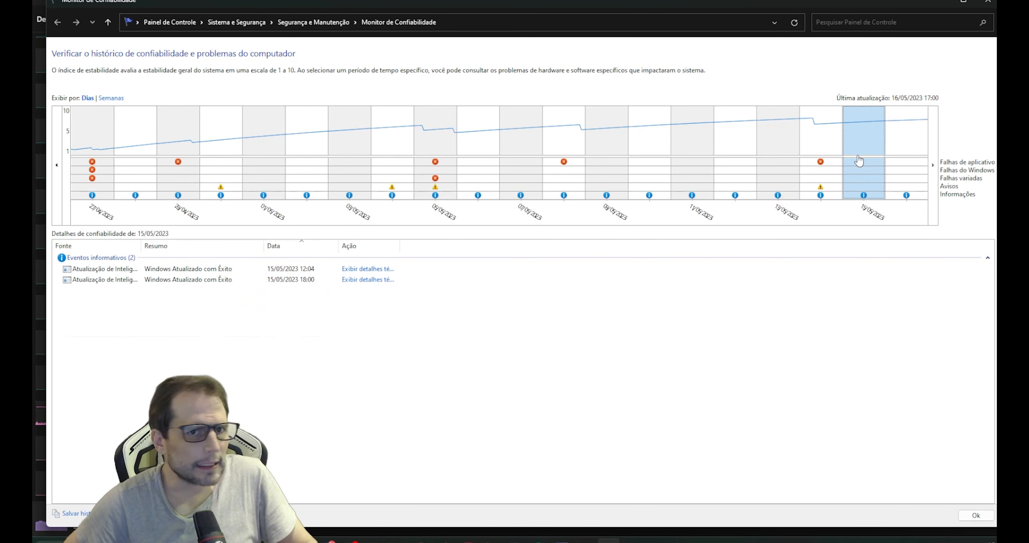
pyautogui.click(234, 280)
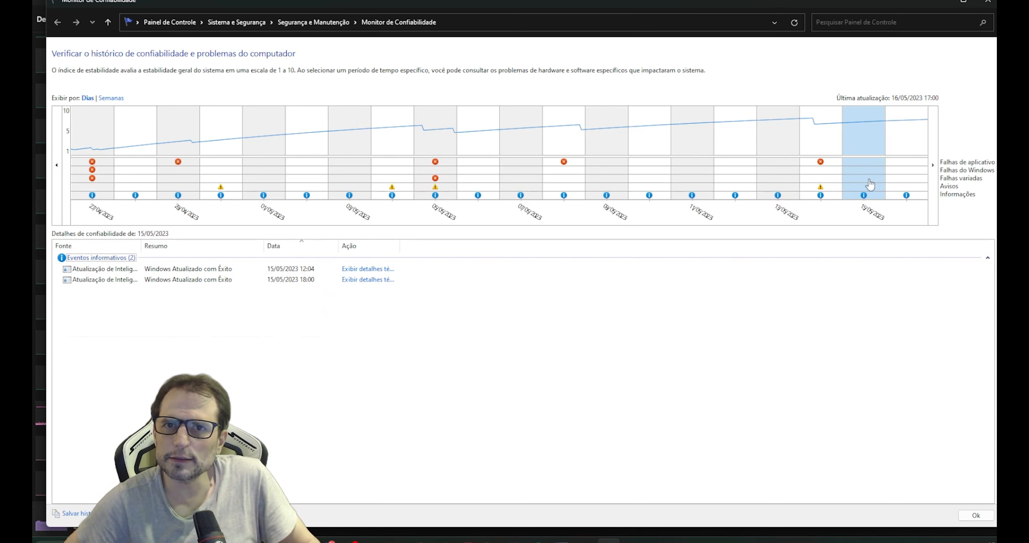
pyautogui.click(115, 269)
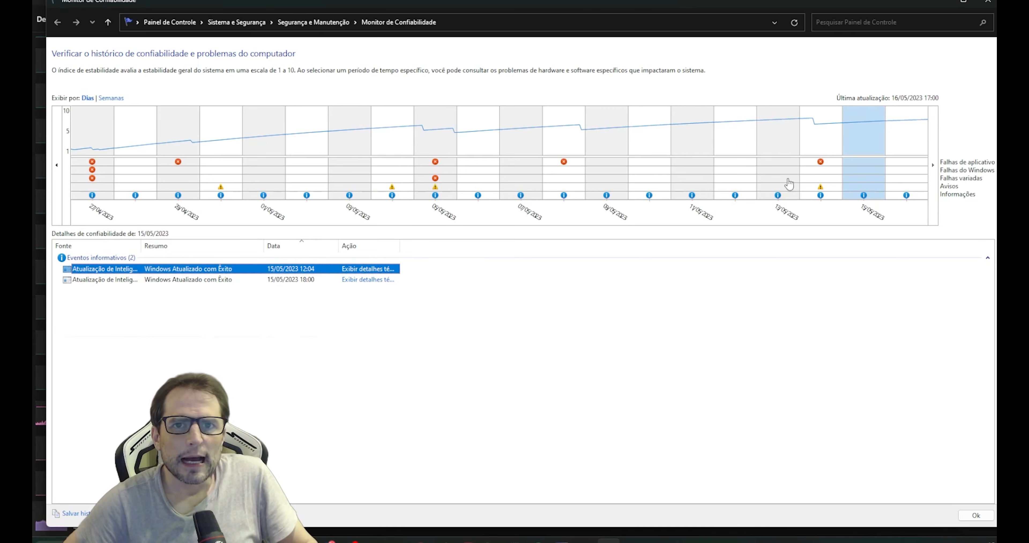
# Display the reliability details for 14/05/2023 and inspect the Logi Options+ Agent critical event and the Windows update warning.
pyautogui.click(833, 181)
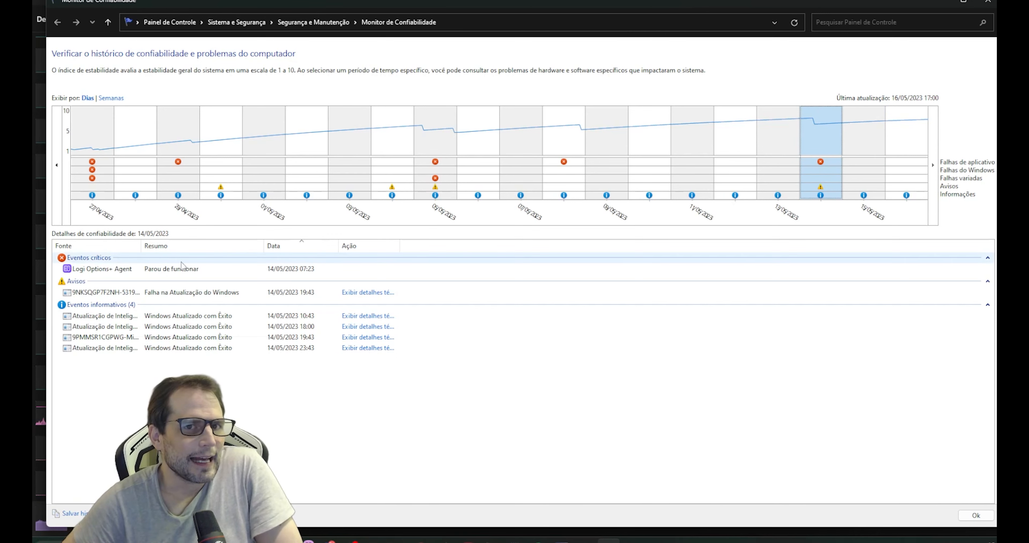
pyautogui.click(109, 271)
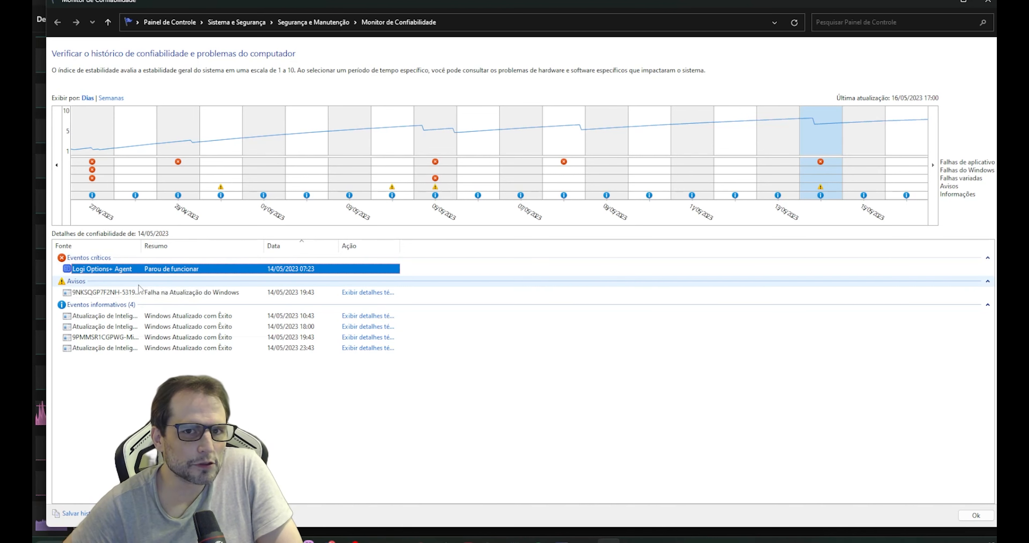
pyautogui.click(204, 293)
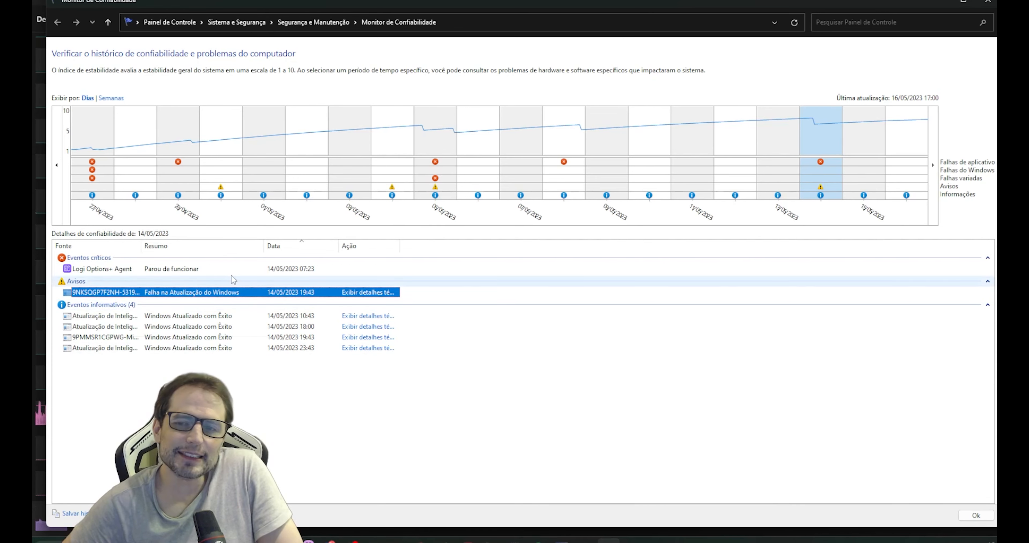
# Review the reliability details day by day, going back from 13/05/2023 to 06/05/2023.
pyautogui.click(781, 176)
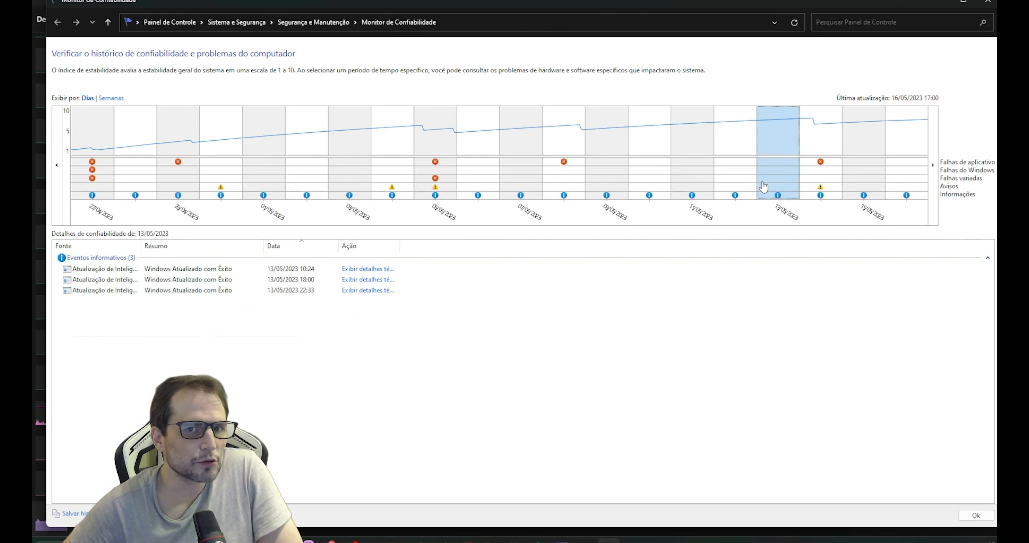
pyautogui.click(725, 185)
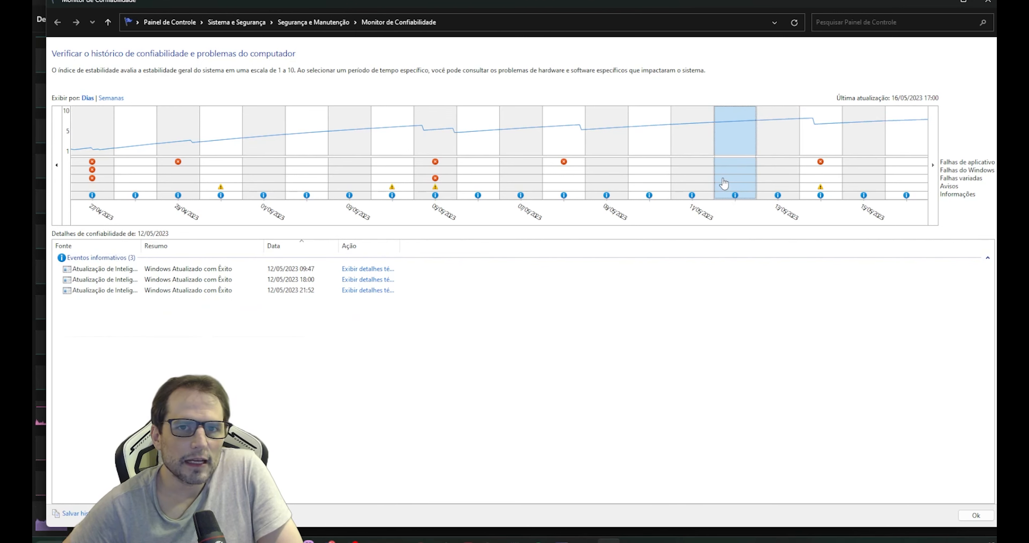
pyautogui.click(687, 177)
pyautogui.click(645, 187)
pyautogui.click(611, 186)
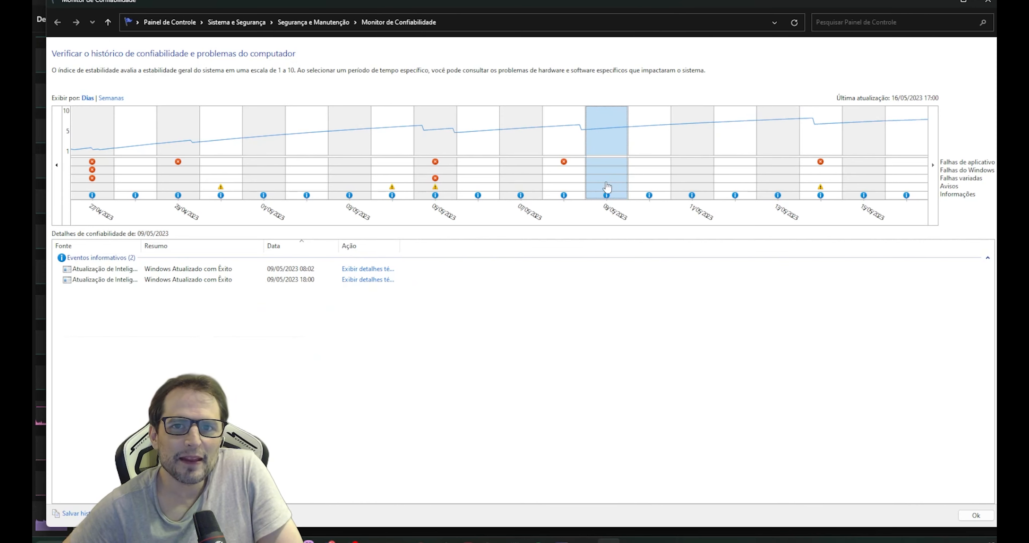
pyautogui.click(560, 178)
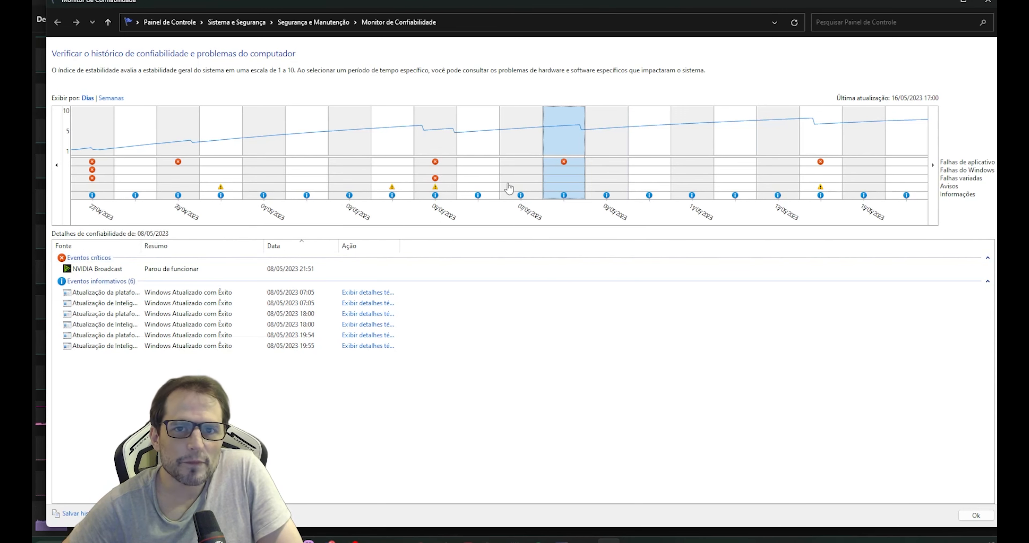
pyautogui.click(530, 176)
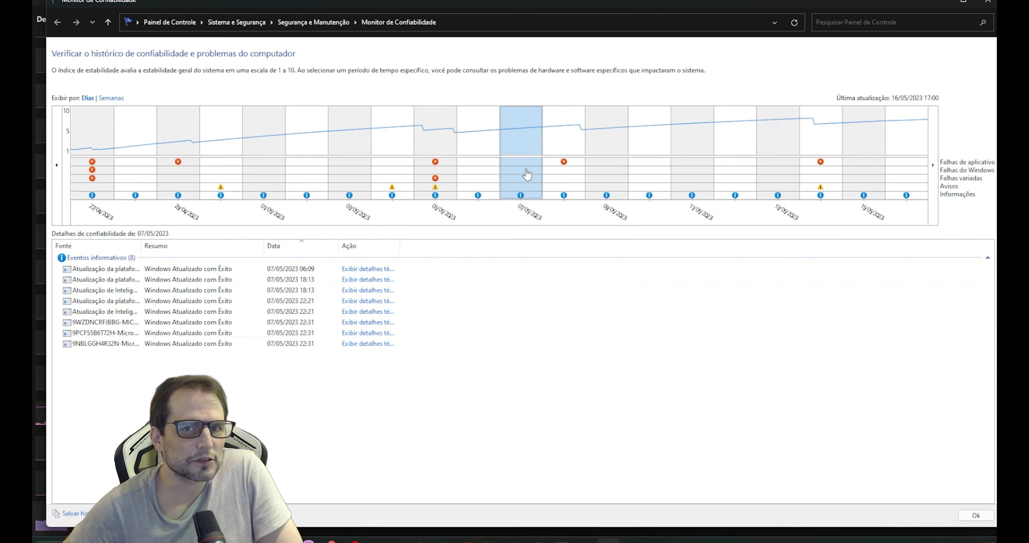
pyautogui.click(488, 179)
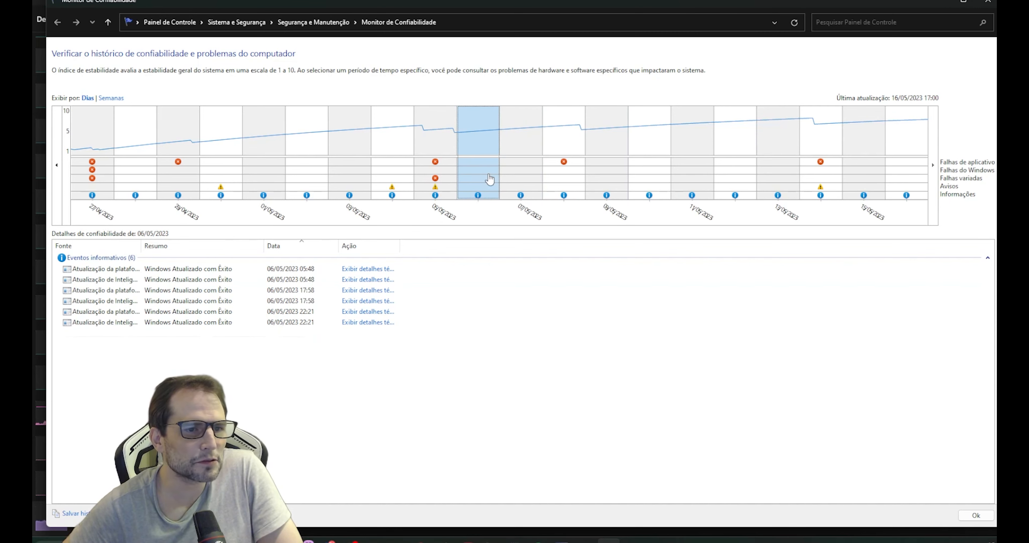
# Display the 05/05/2023 details and inspect the cuda_plot_k32.exe and Windows critical events and the first update warning.
pyautogui.click(443, 184)
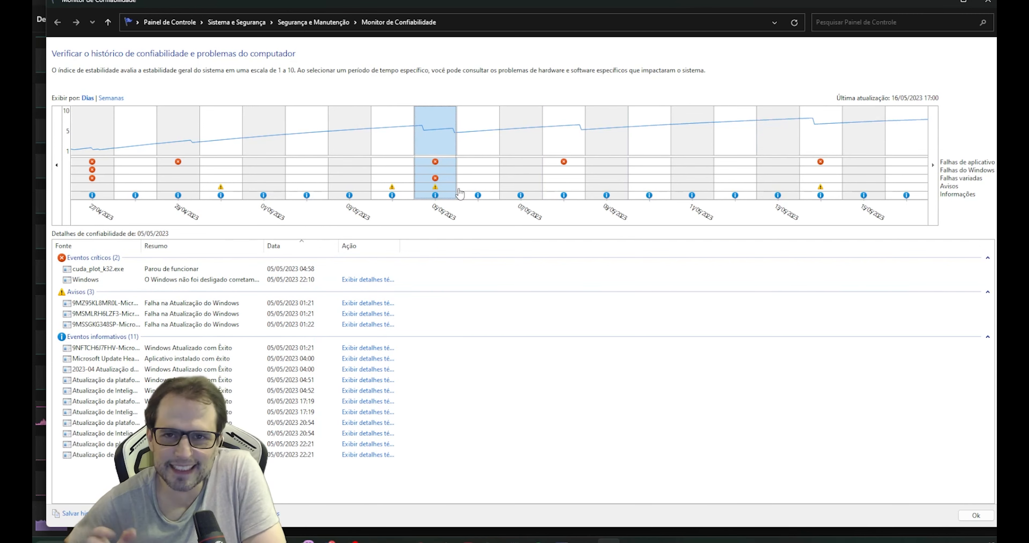
pyautogui.click(104, 270)
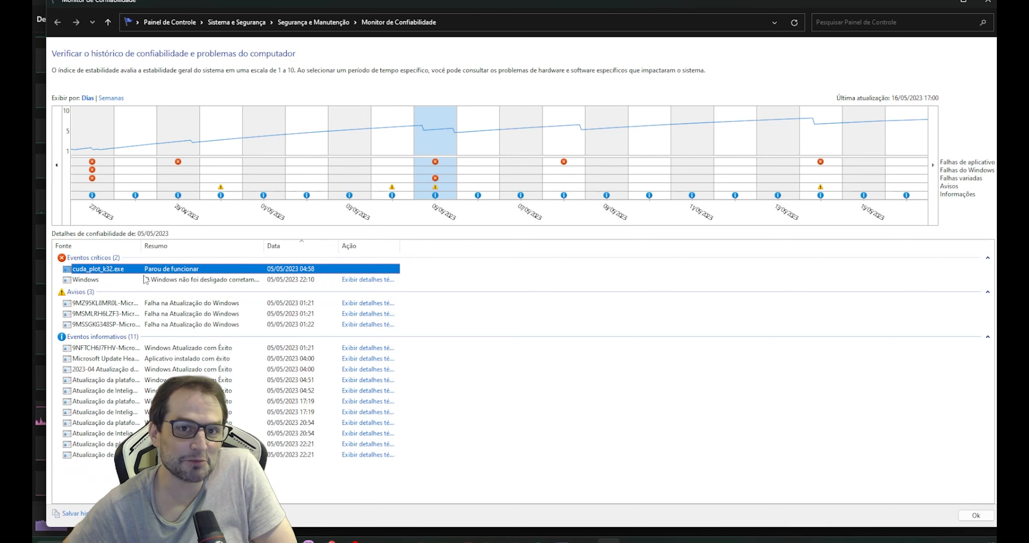
pyautogui.click(190, 282)
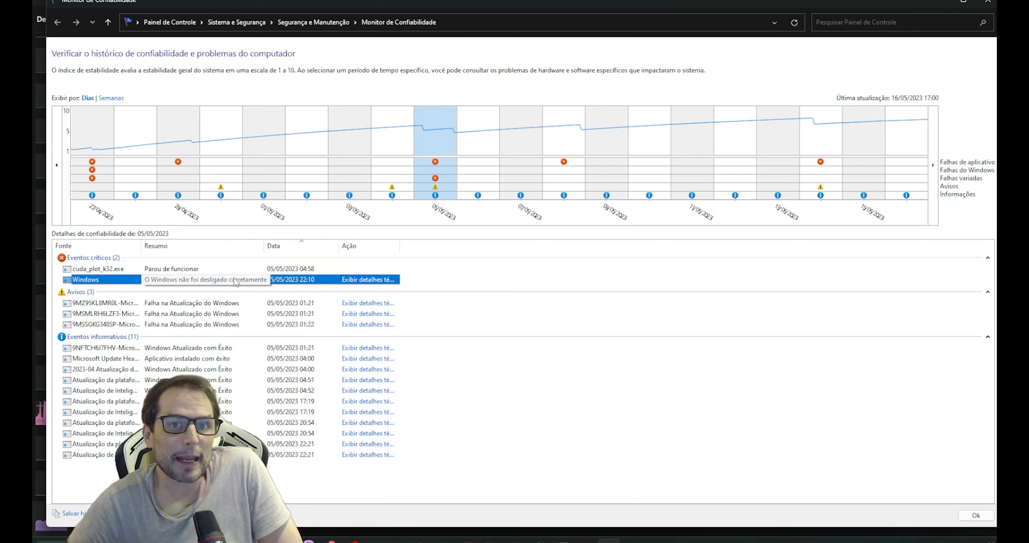
pyautogui.click(236, 304)
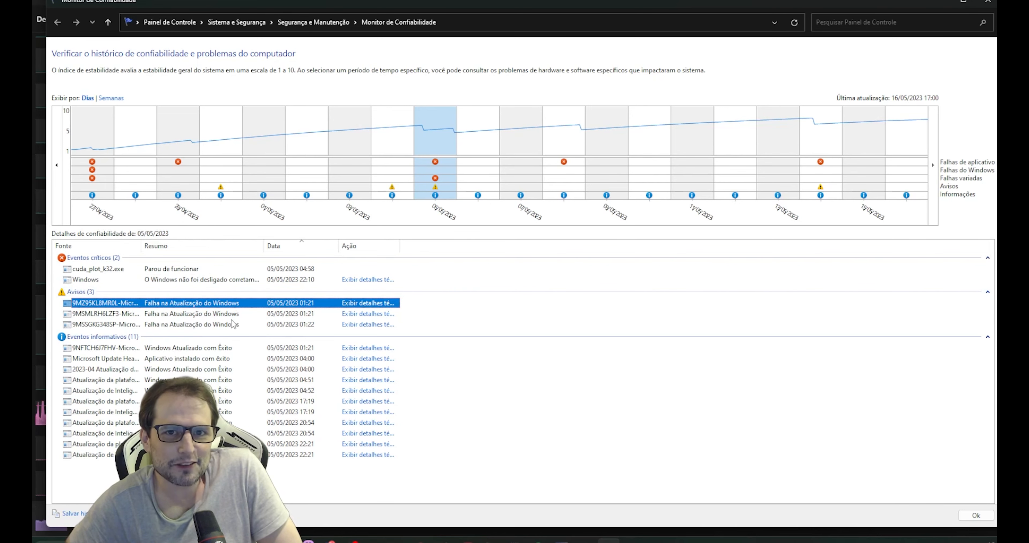
# Check the reliability details for 04/05/2023, 03/05/2023 and 29/04/2023, including the Logi Options+ Agent critical event.
pyautogui.click(402, 172)
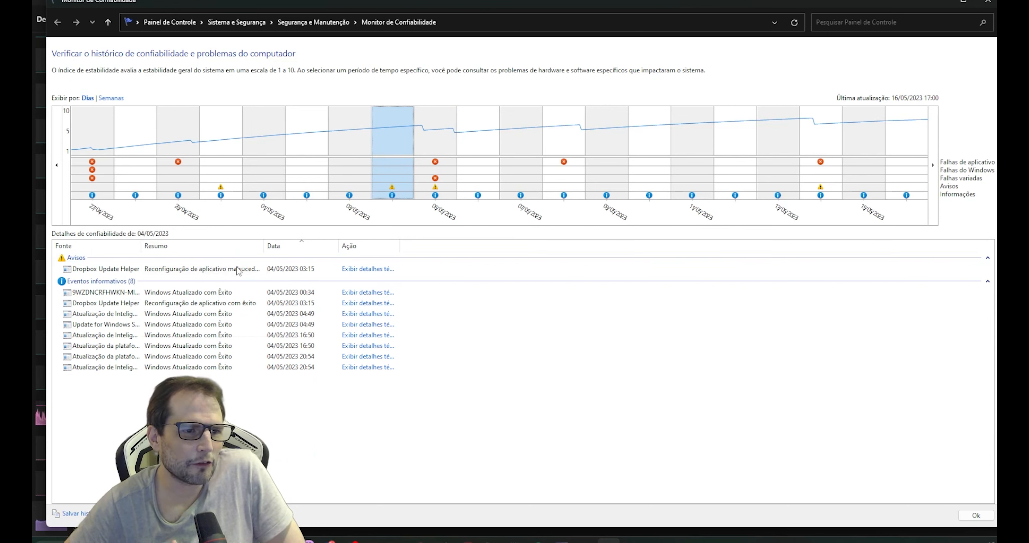
pyautogui.click(354, 192)
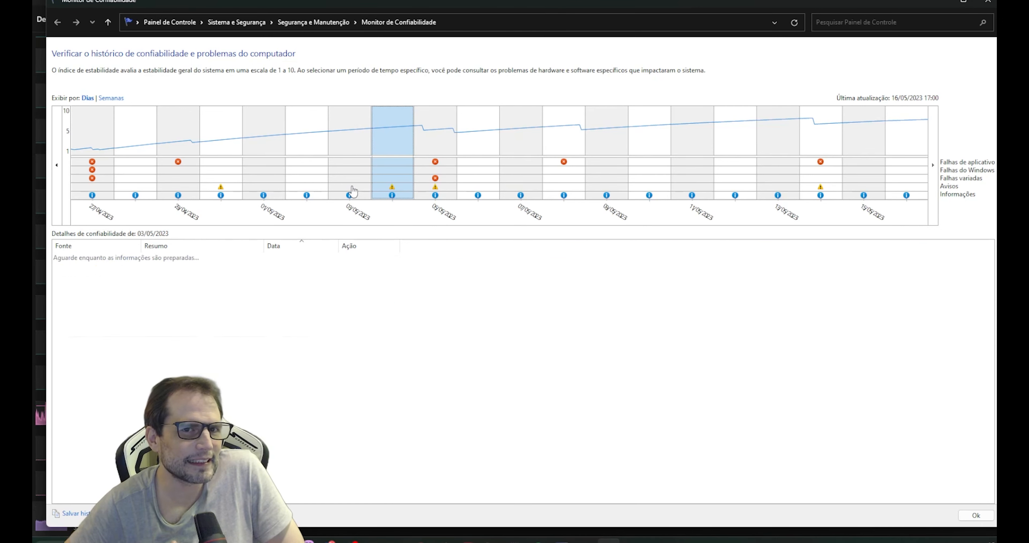
pyautogui.click(191, 192)
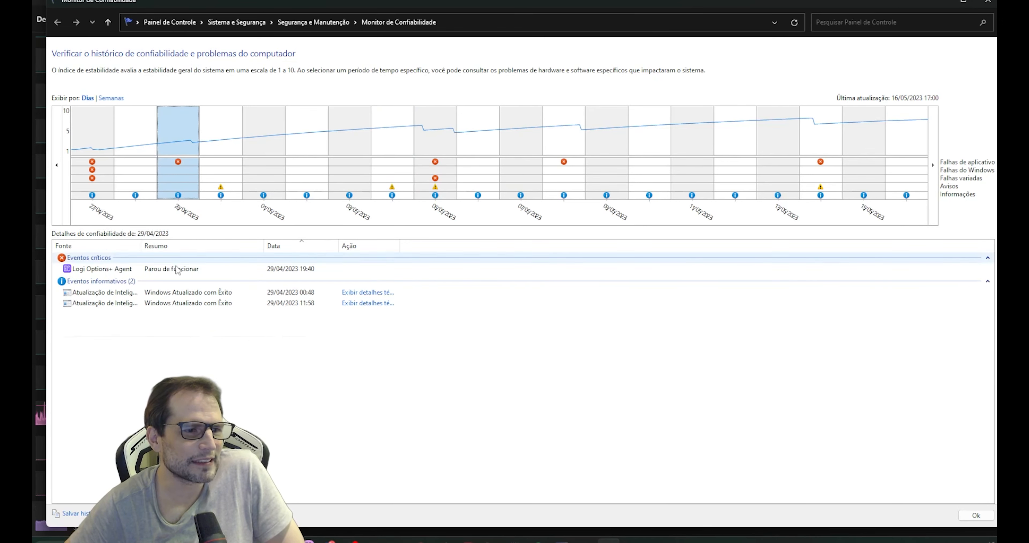
pyautogui.click(126, 269)
# Display the 27/04/2023 details and inspect the two Encerramento inesperado critical events.
pyautogui.click(112, 182)
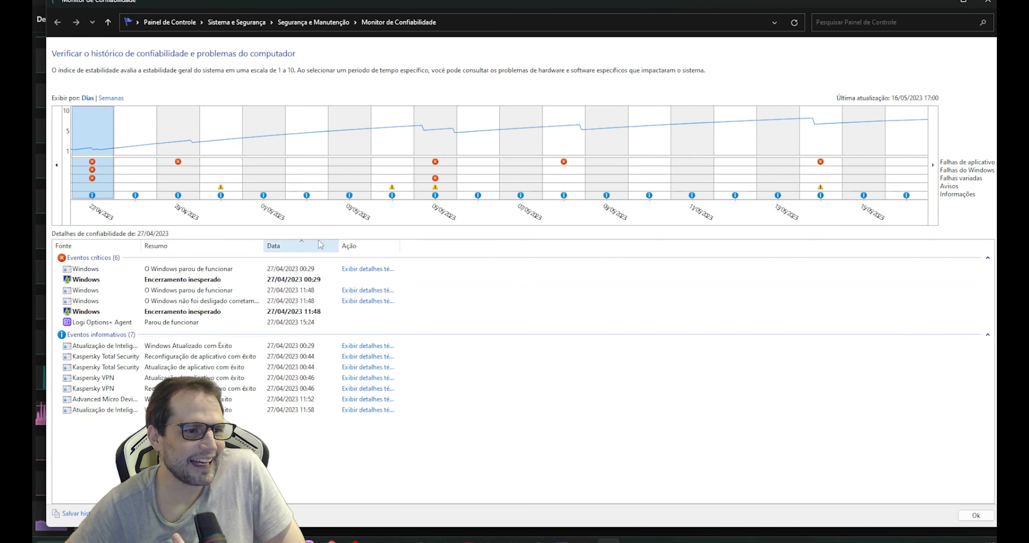
pyautogui.click(129, 280)
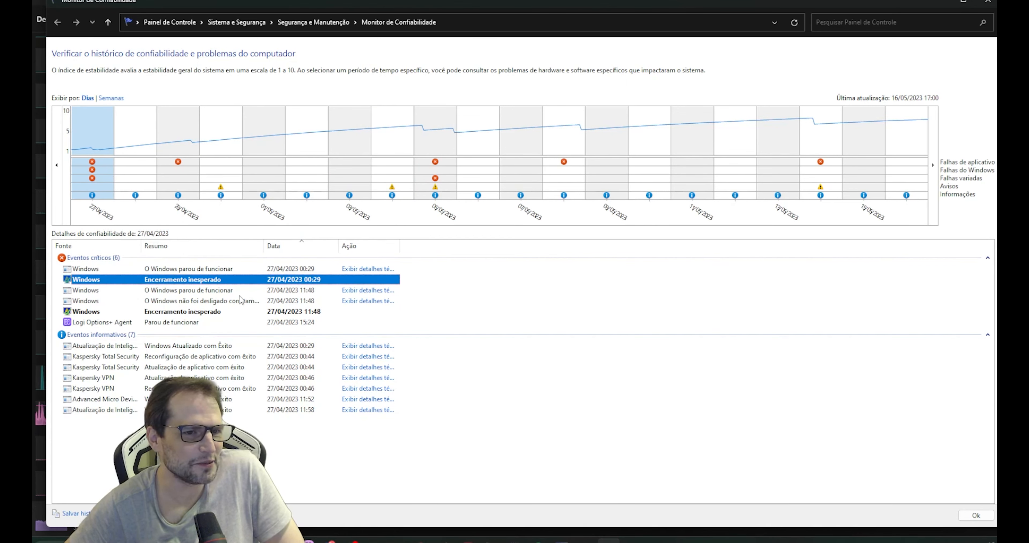
pyautogui.click(216, 312)
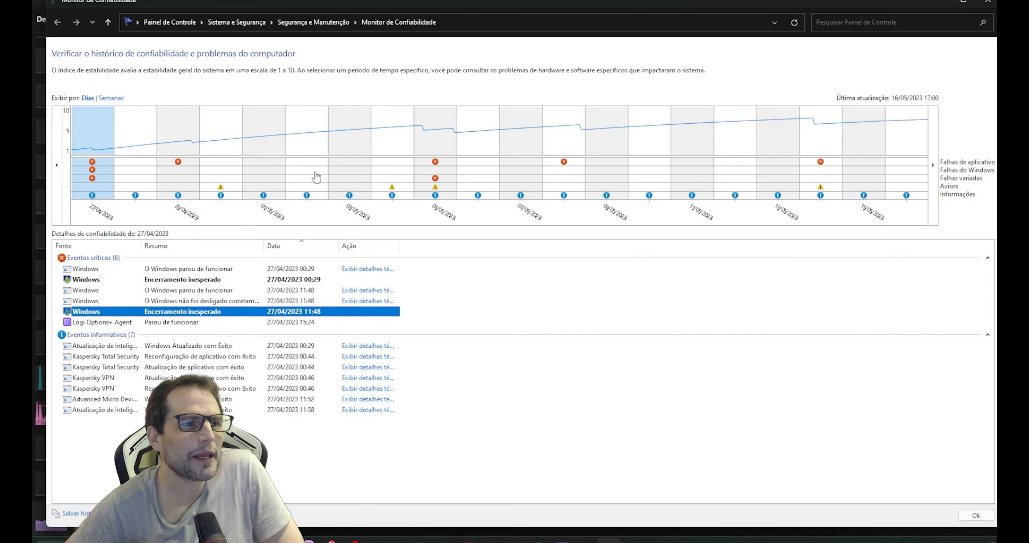
# Go back to the earliest days in the reliability chart and examine the critical events of 26/04/2023 and 25/04/2023.
pyautogui.click(56, 165)
pyautogui.click(56, 166)
pyautogui.click(56, 166)
pyautogui.click(57, 166)
pyautogui.click(56, 166)
pyautogui.click(56, 166)
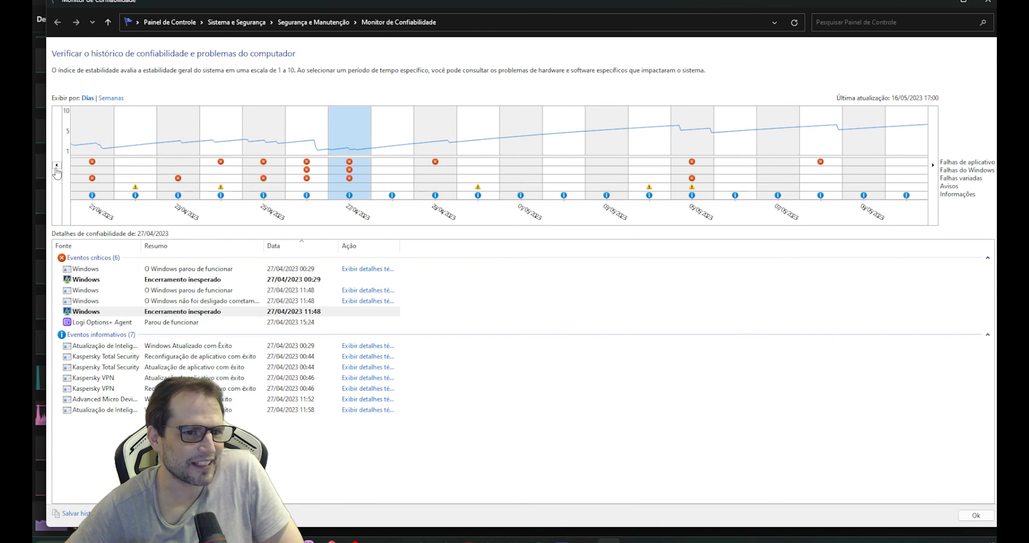
pyautogui.click(56, 166)
pyautogui.click(56, 166)
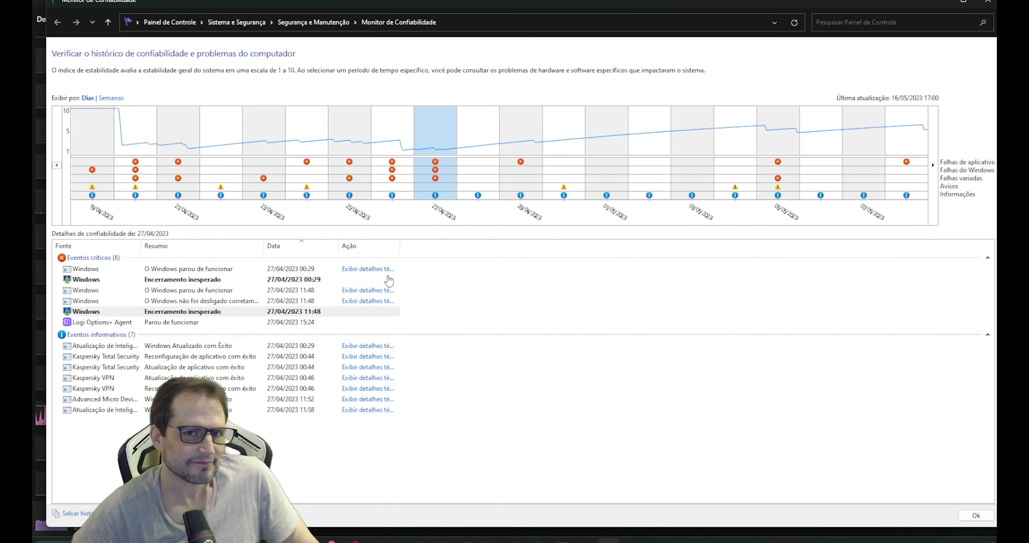
pyautogui.click(386, 168)
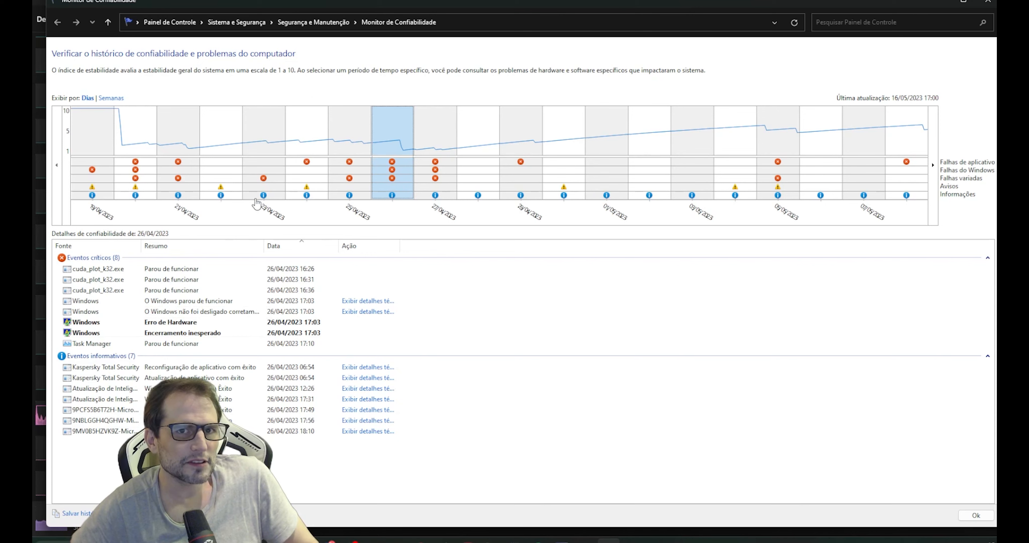
pyautogui.click(339, 167)
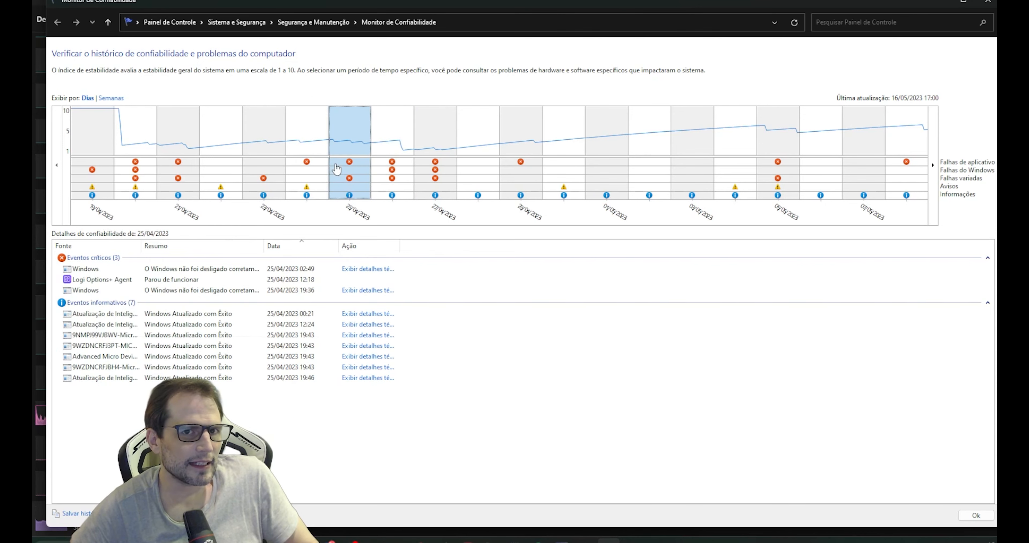
# Check the Logi Options+ Agent critical event of 25/04/2023, and compare the reliability details for 24/04/2023 and 23/04/2023.
pyautogui.click(140, 280)
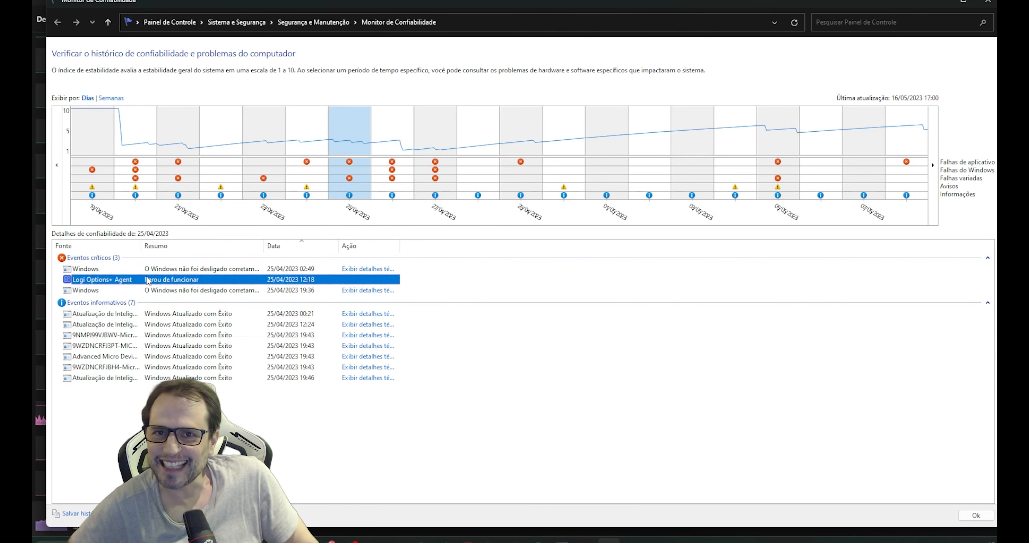
pyautogui.click(308, 165)
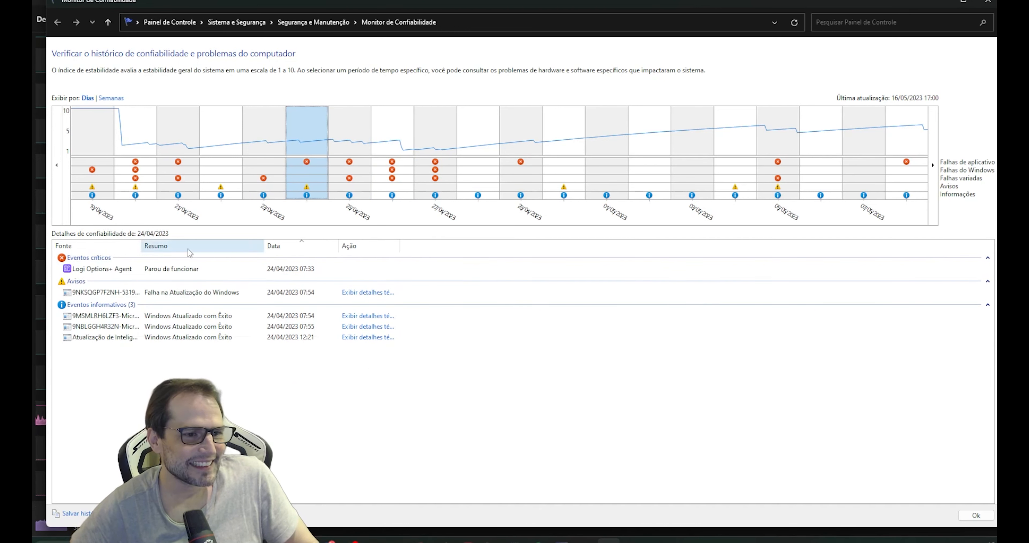
pyautogui.click(261, 169)
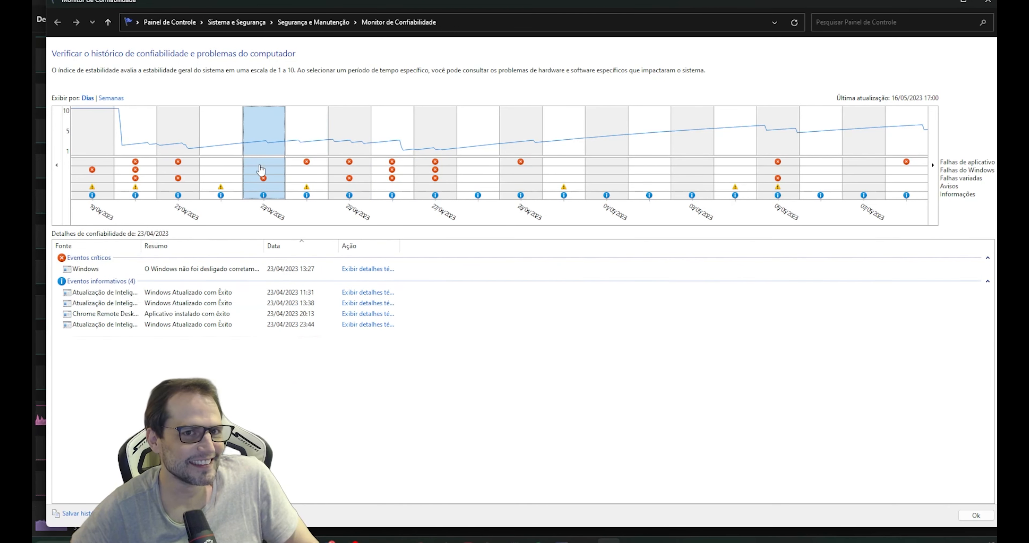
pyautogui.click(317, 180)
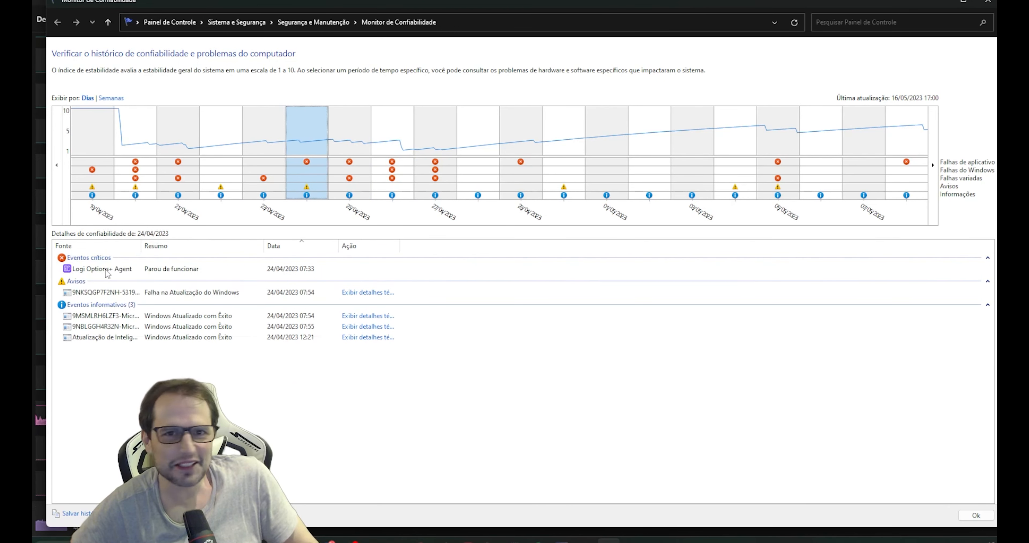
# View the technical details of the 24/04/2023 Logi Options+ Agent failure, examine its application version, and return to the reliability chart.
pyautogui.click(117, 271)
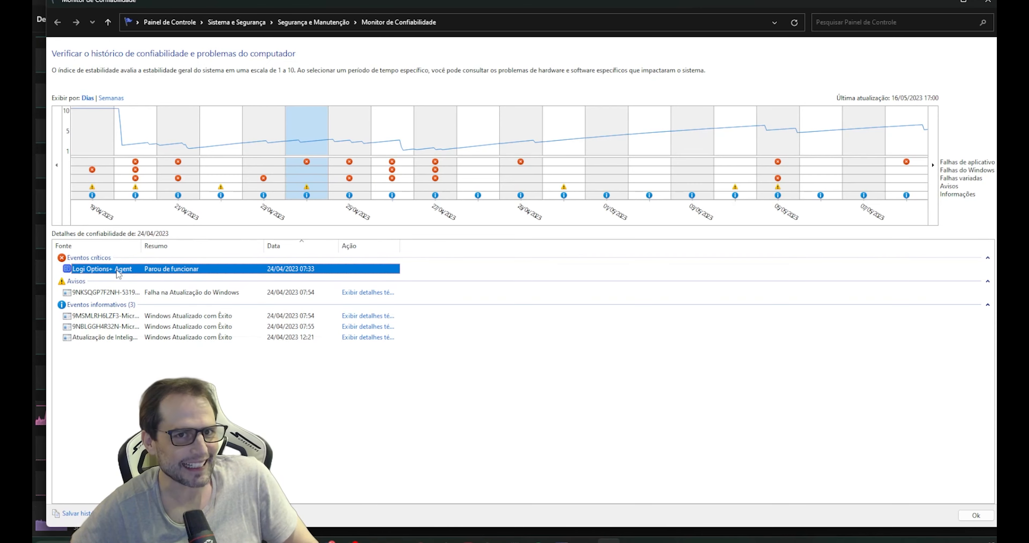
pyautogui.rightClick(120, 272)
pyautogui.click(141, 276)
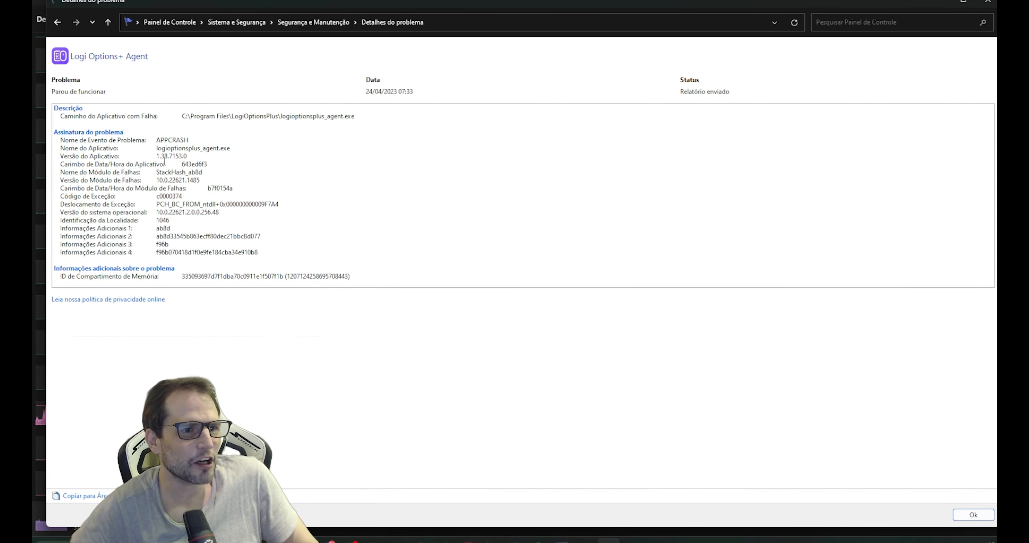
pyautogui.moveTo(155, 156); pyautogui.dragTo(194, 156)
pyautogui.click(195, 156)
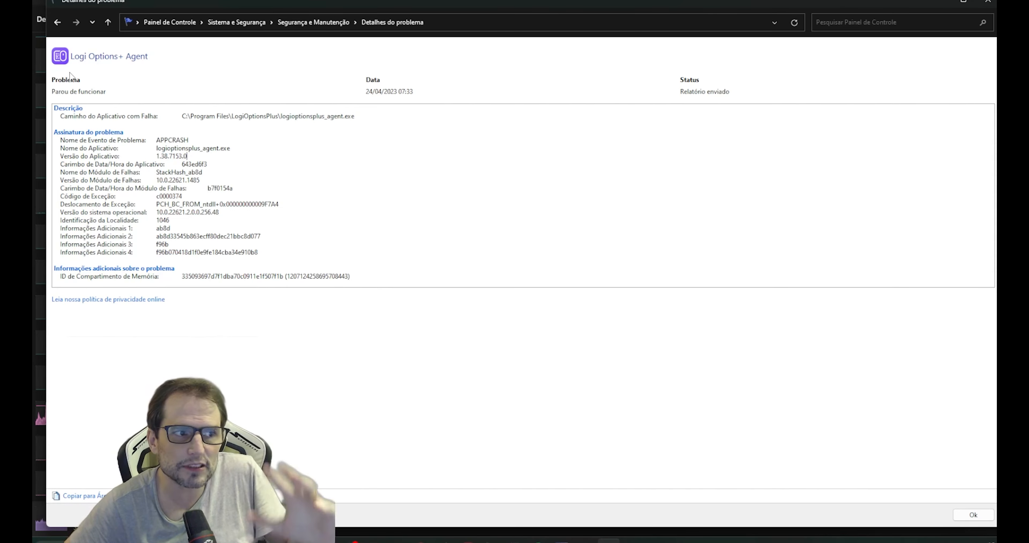
pyautogui.click(57, 22)
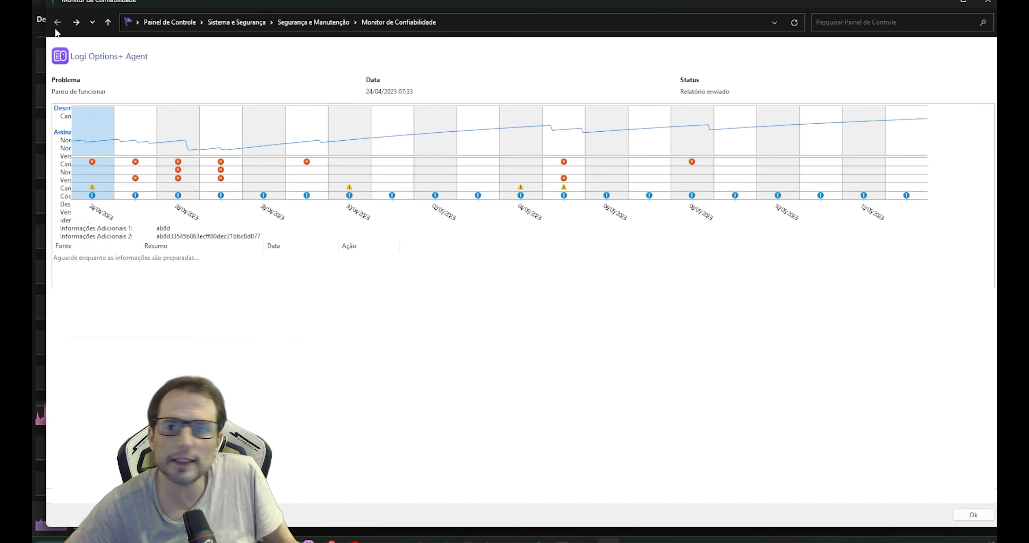
# Review the reliability details day by day from 27/04/2023 back to 24/04/2023.
pyautogui.click(235, 169)
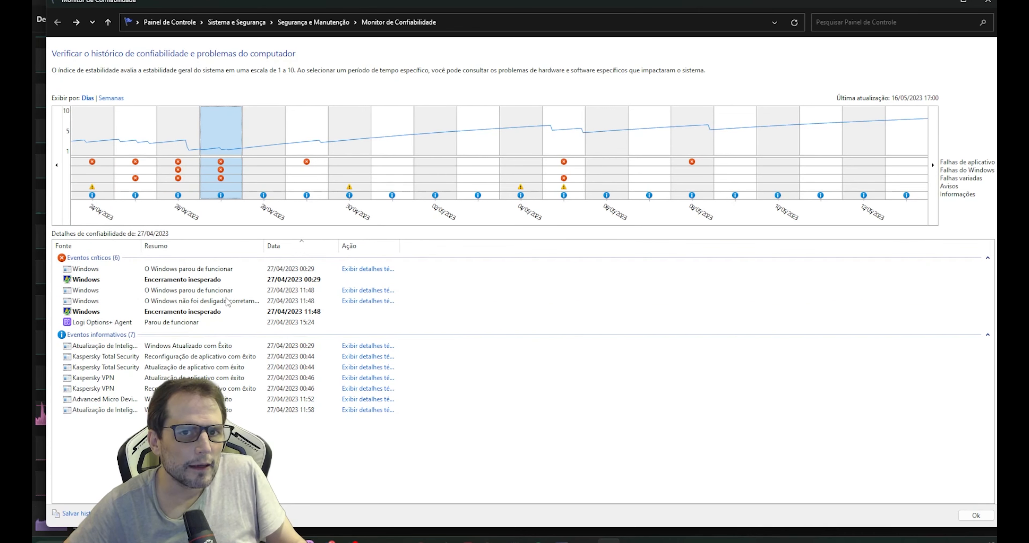
pyautogui.click(183, 182)
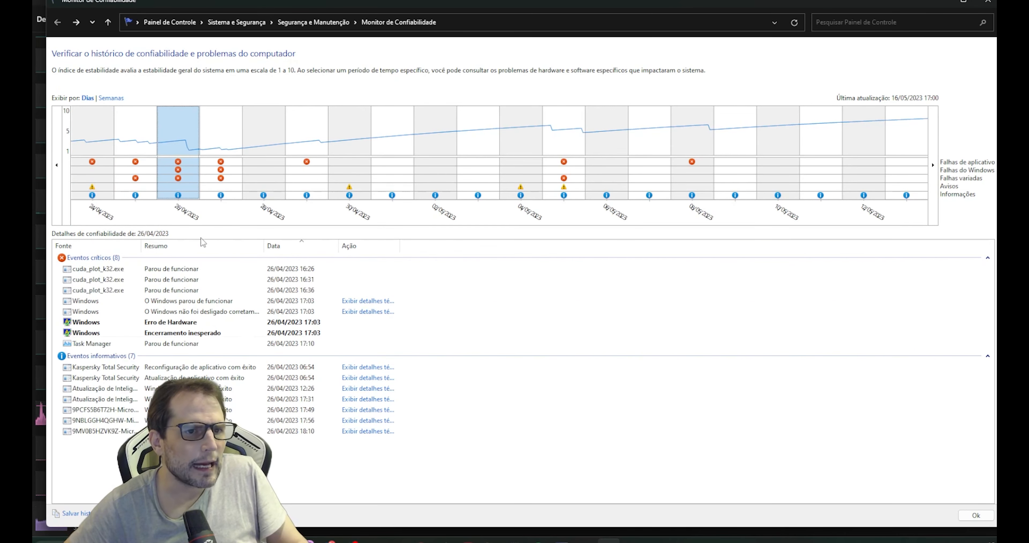
pyautogui.click(144, 171)
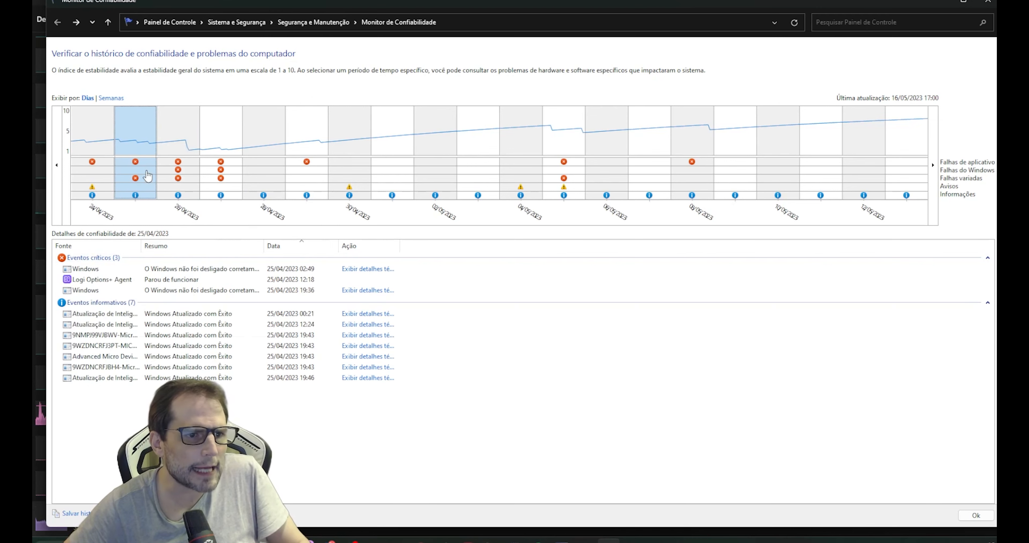
pyautogui.click(83, 178)
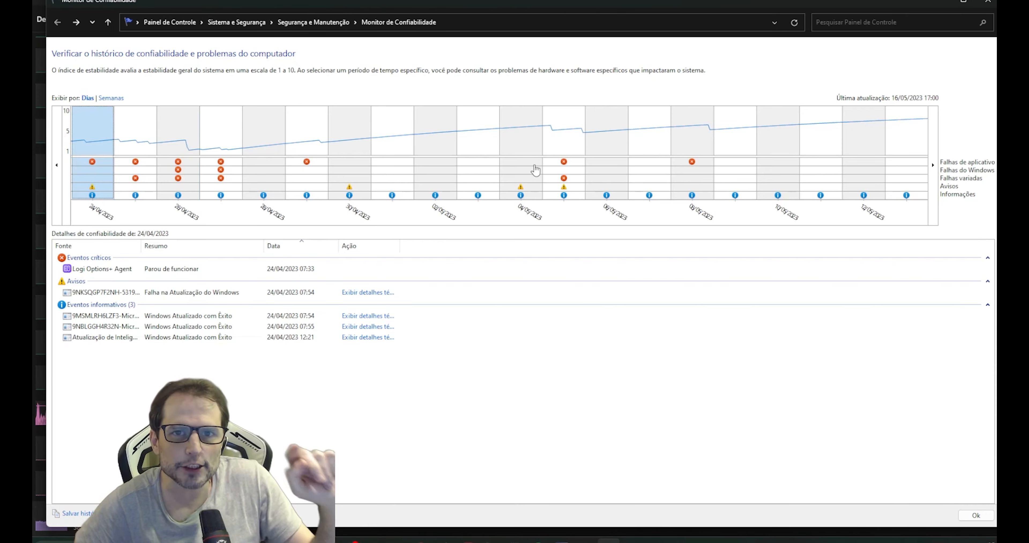
# View the technical details of the 05/05/2023 cuda_plot_k32.exe failure and examine the problem event name and application name.
pyautogui.click(560, 170)
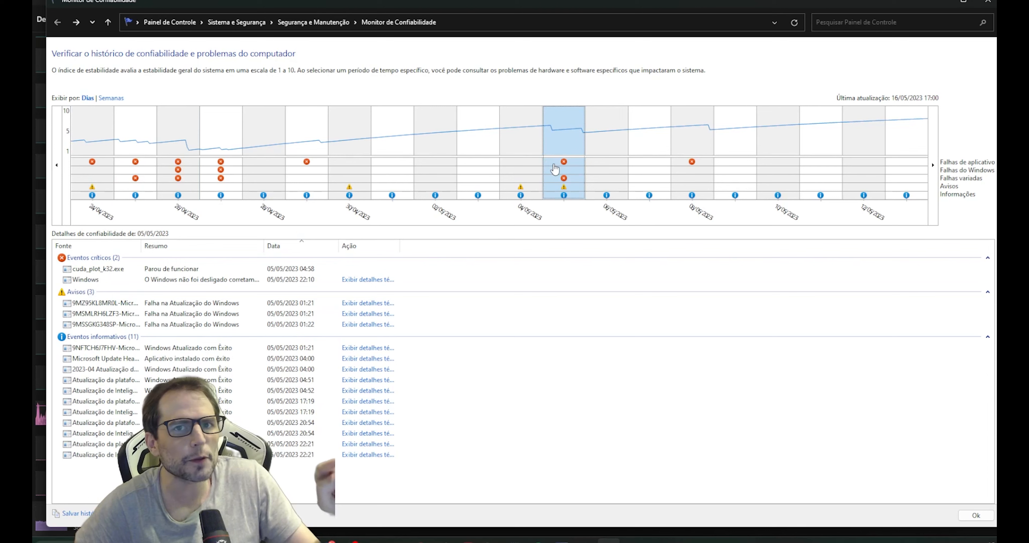
pyautogui.click(110, 271)
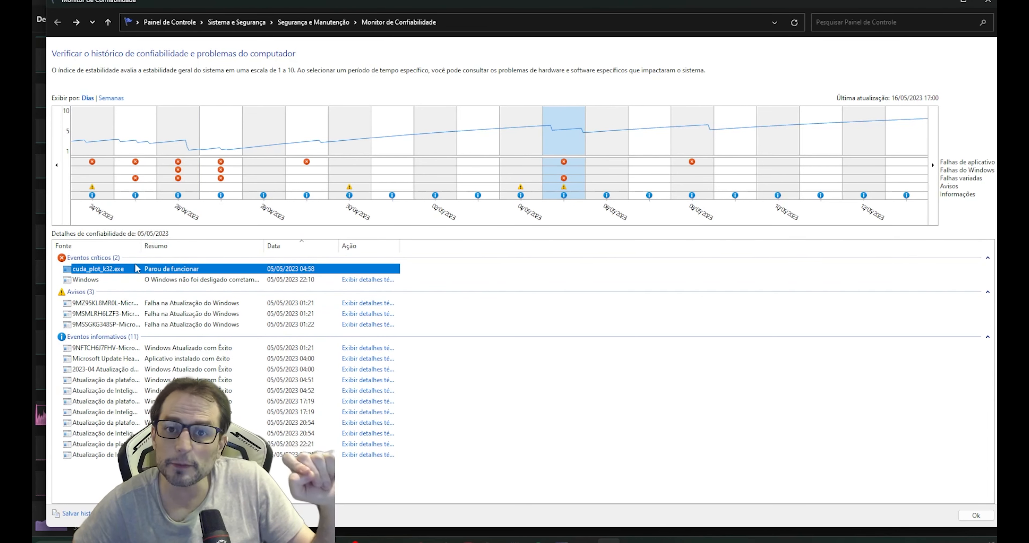
pyautogui.rightClick(115, 269)
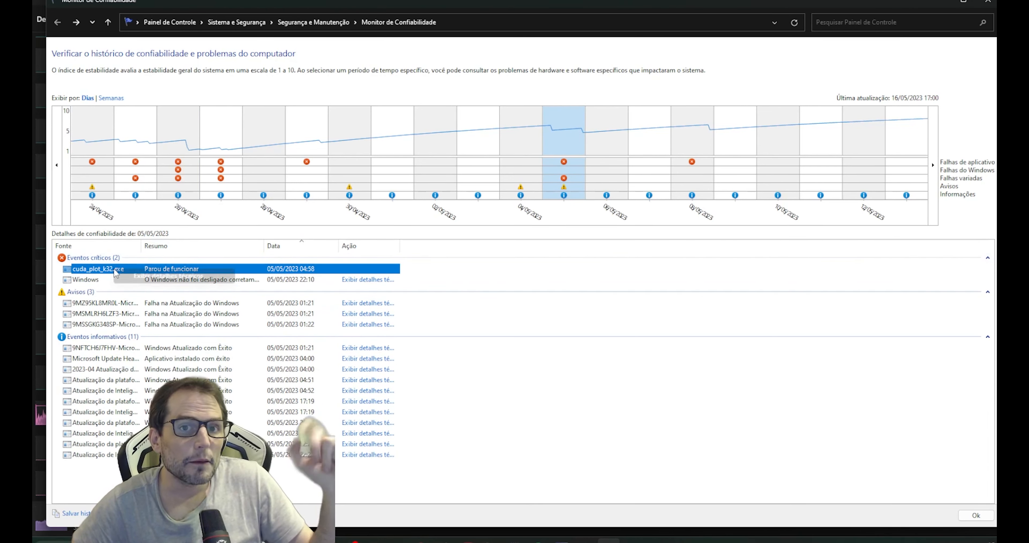
pyautogui.click(141, 277)
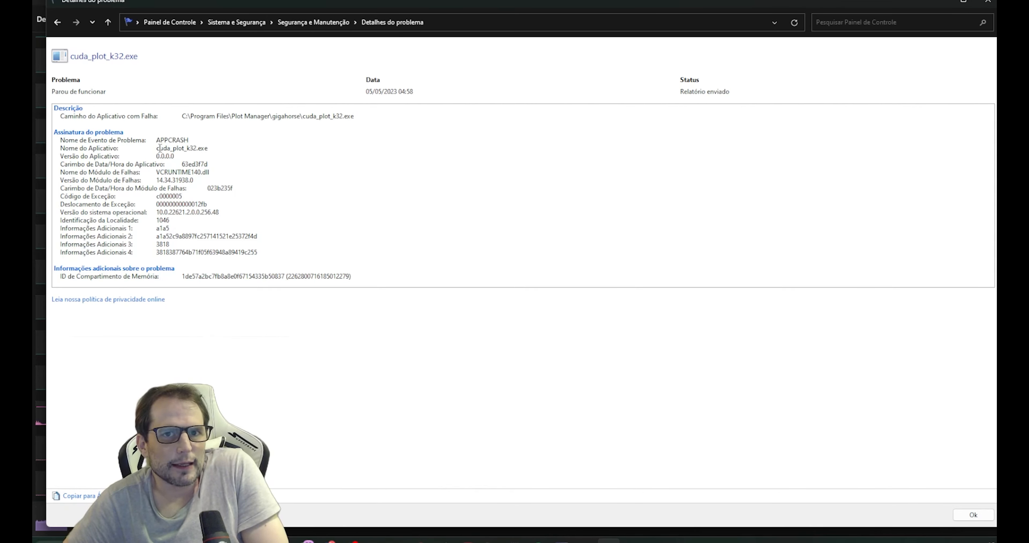
pyautogui.moveTo(159, 148); pyautogui.dragTo(183, 149)
pyautogui.click(187, 149)
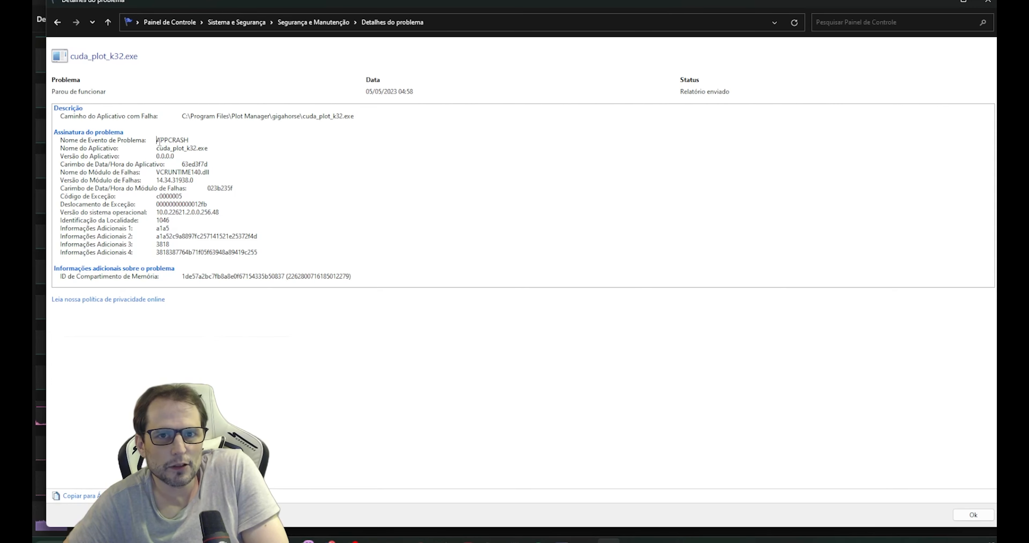
pyautogui.moveTo(157, 140); pyautogui.dragTo(177, 149)
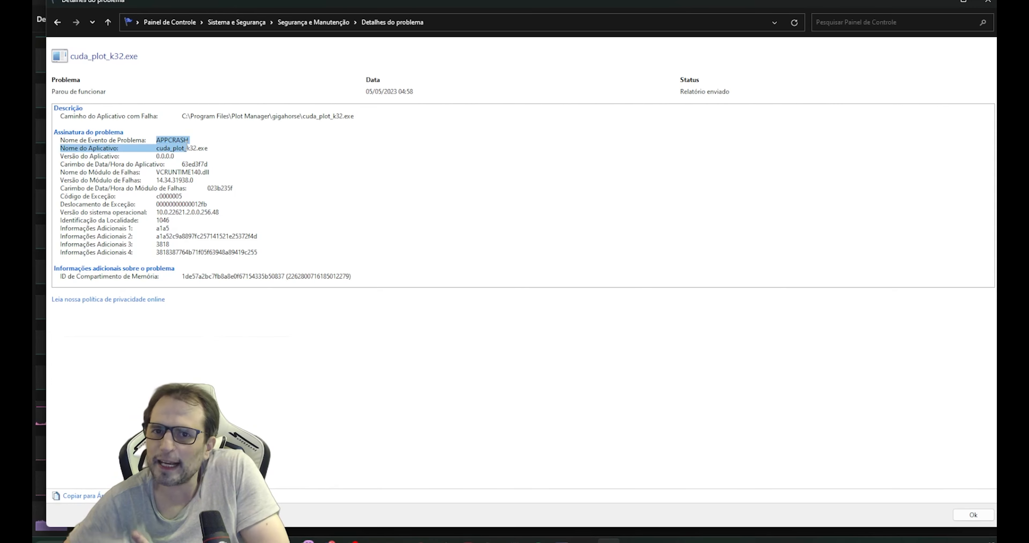
pyautogui.click(188, 140)
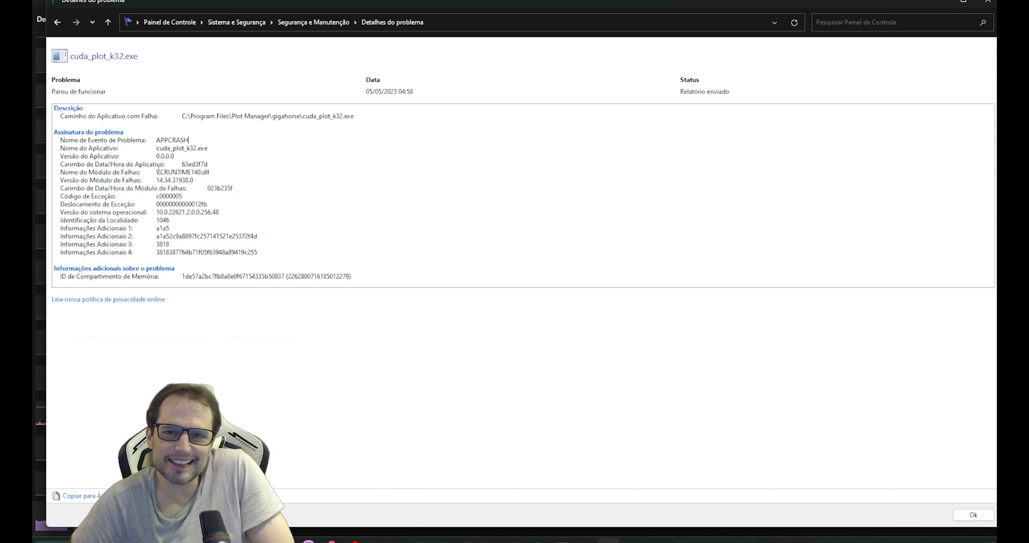
# Examine the faulting module name in the cuda_plot_k32.exe problem signature.
pyautogui.moveTo(156, 174); pyautogui.dragTo(190, 173)
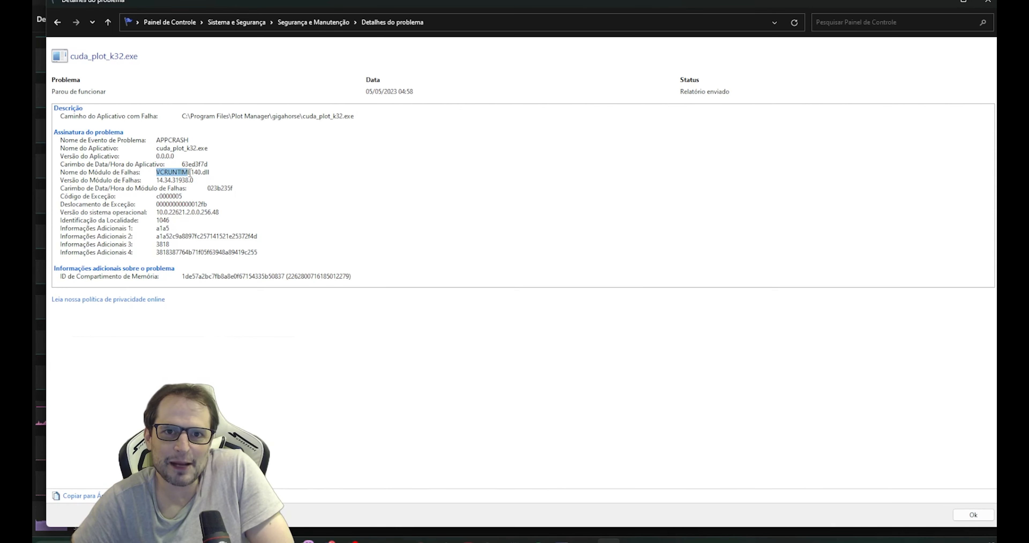
pyautogui.click(183, 172)
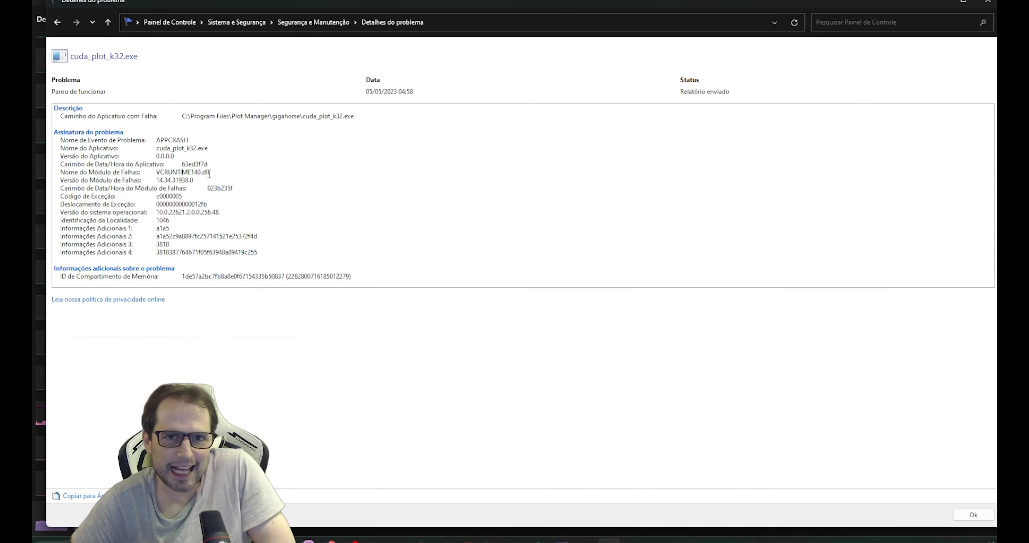
pyautogui.moveTo(208, 173); pyautogui.dragTo(184, 173)
pyautogui.click(183, 172)
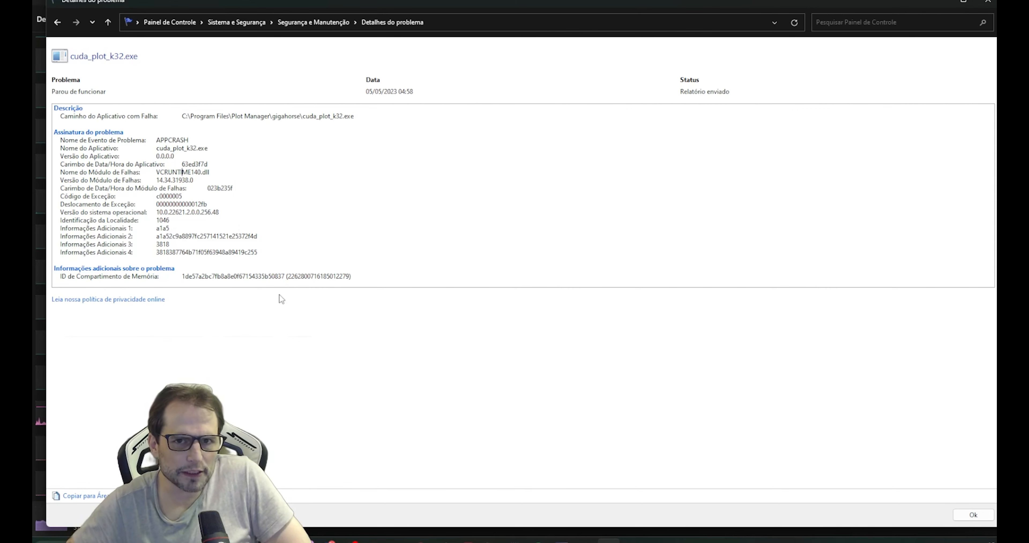
# Open Task Manager (Gerenciador de Tarefas) from the Windows taskbar.
pyautogui.rightClick(649, 539)
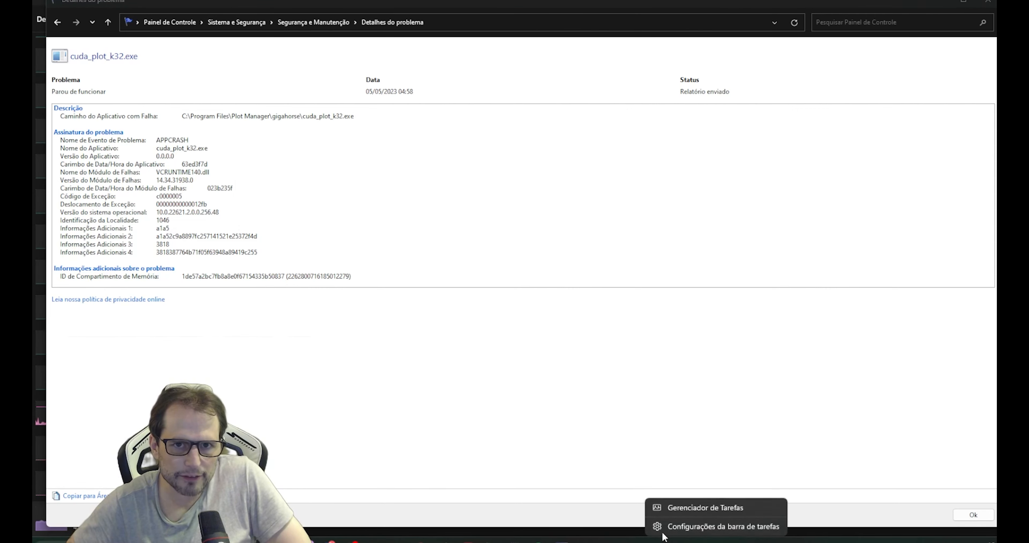
pyautogui.click(678, 507)
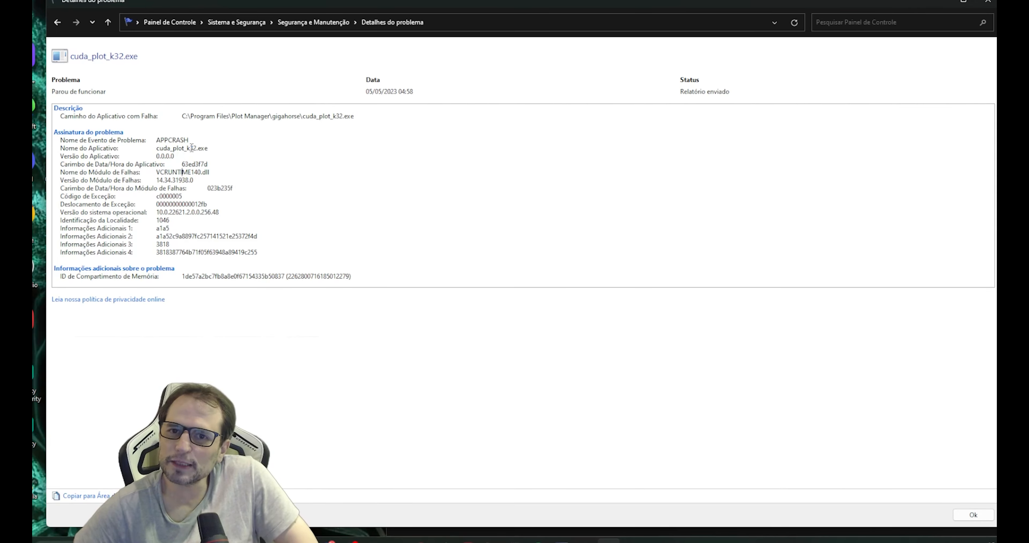
# Recheck the faulting module in the cuda_plot_k32.exe problem details and return to the reliability chart.
pyautogui.moveTo(157, 174); pyautogui.dragTo(195, 173)
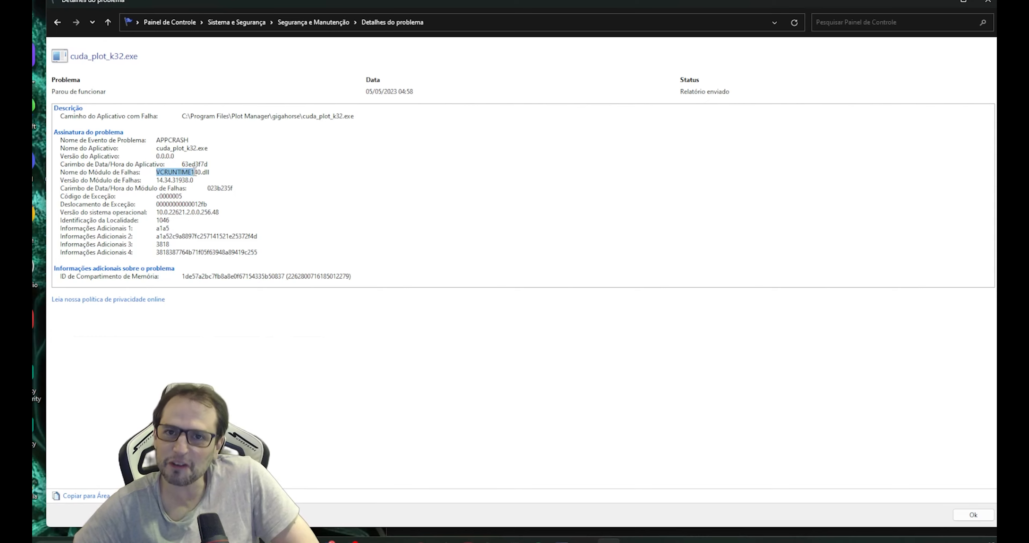
pyautogui.click(196, 174)
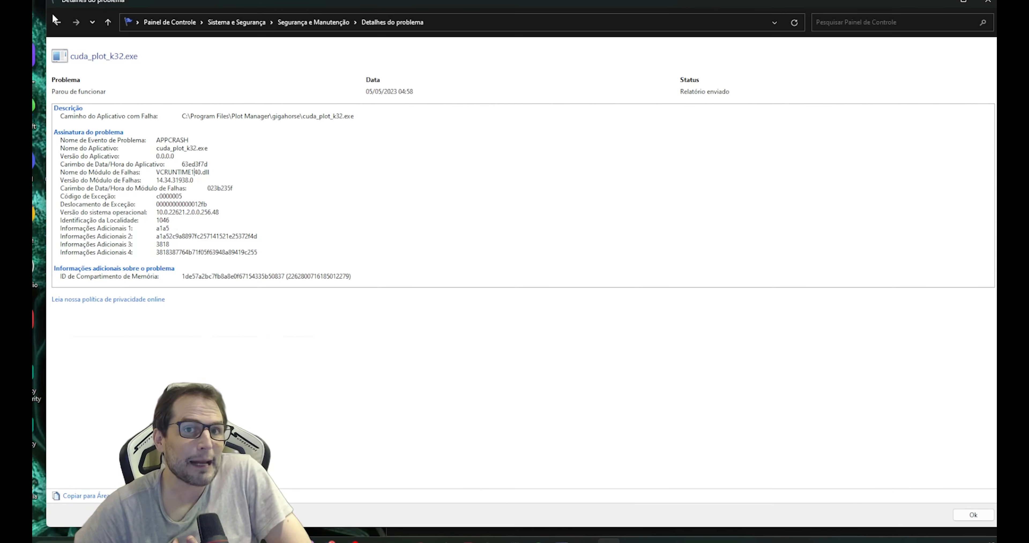
pyautogui.click(57, 22)
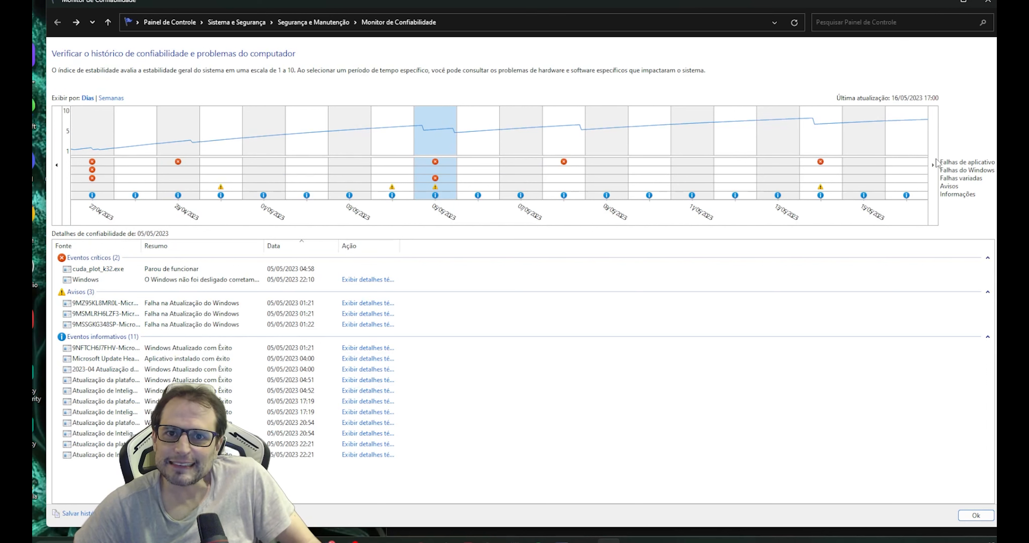